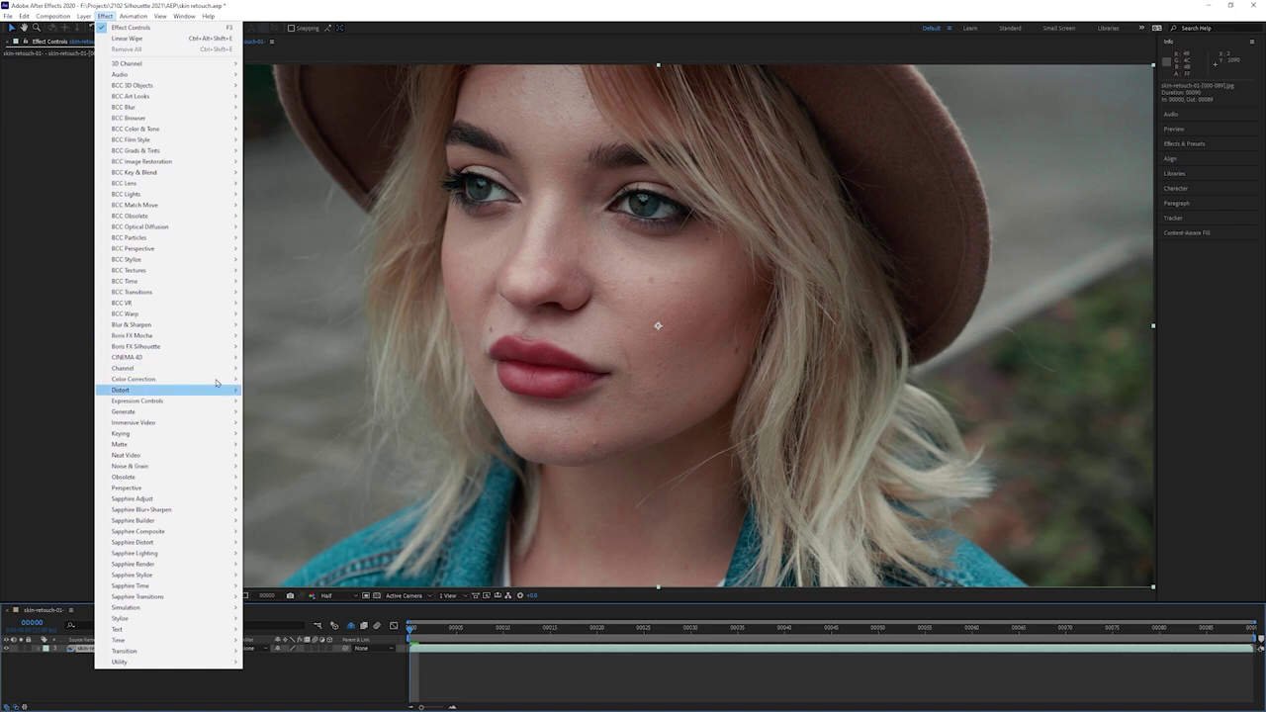
Apply the Boris FX Silhouette effect to the skin-retouch layer, open its interface, and scrub through the clip.
{"action": "left_click", "coordinate": [280, 348]}
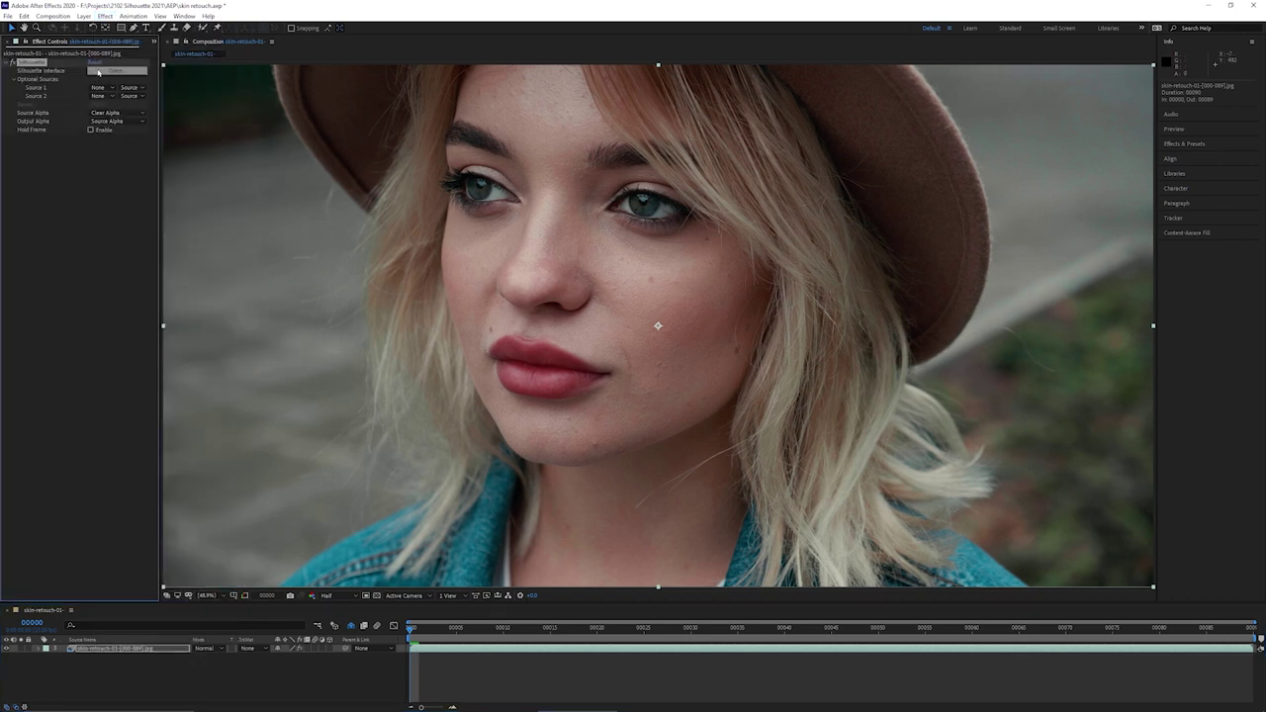
{"action": "left_click", "coordinate": [104, 67]}
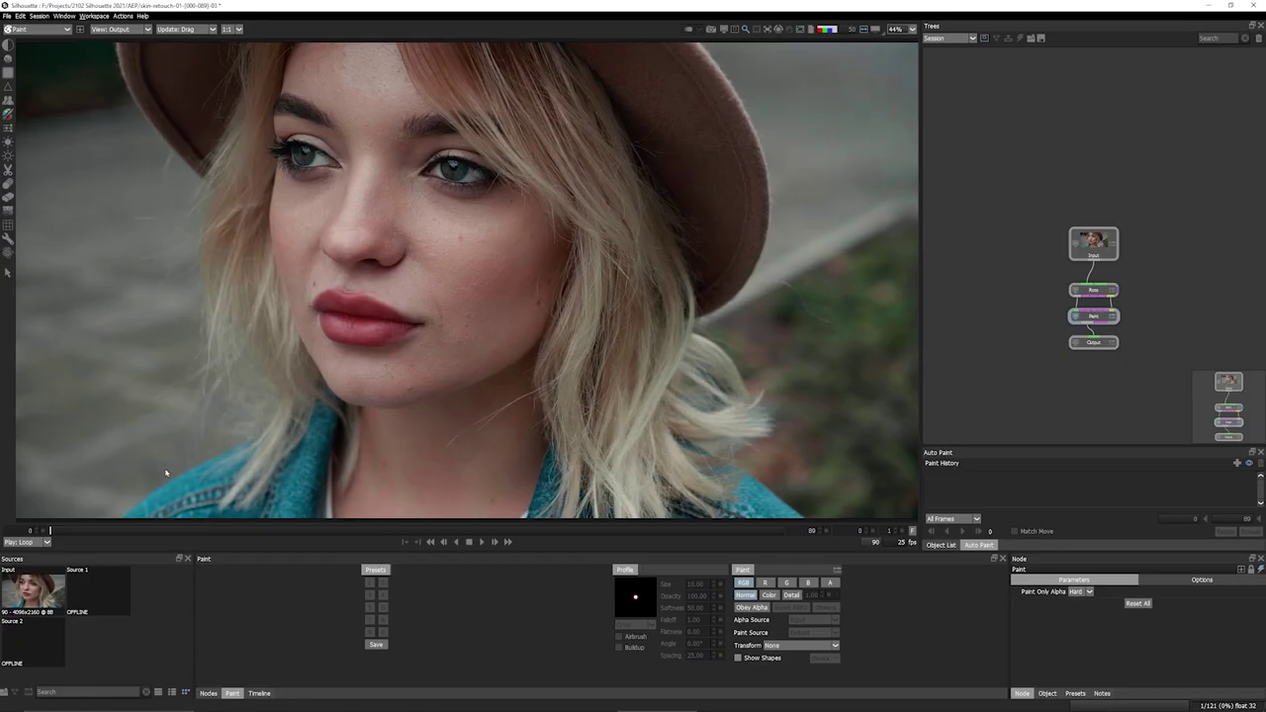
{"action": "left_click_drag", "start_coordinate": [208, 539], "coordinate": [897, 543]}
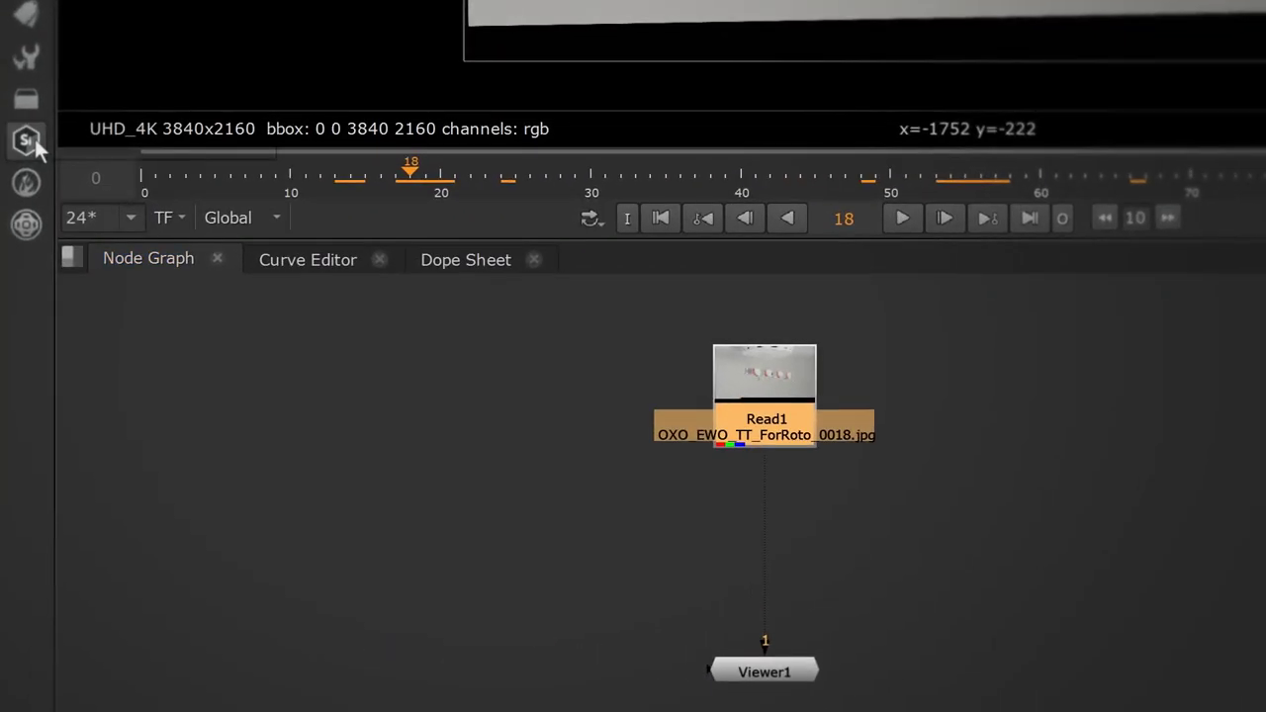
Switch to Nuke, add a Silhouette node after Read1, and position it above Viewer1.
{"action": "left_click", "coordinate": [19, 278]}
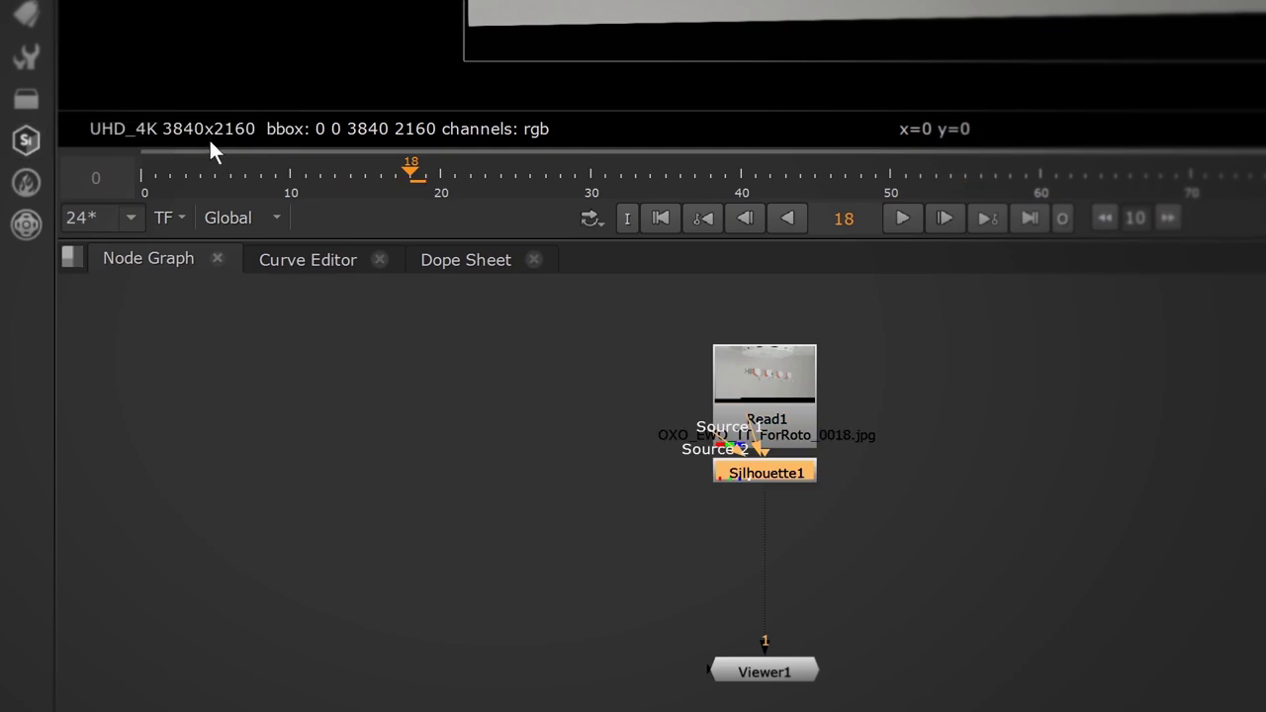
{"action": "left_click_drag", "start_coordinate": [779, 470], "coordinate": [730, 560]}
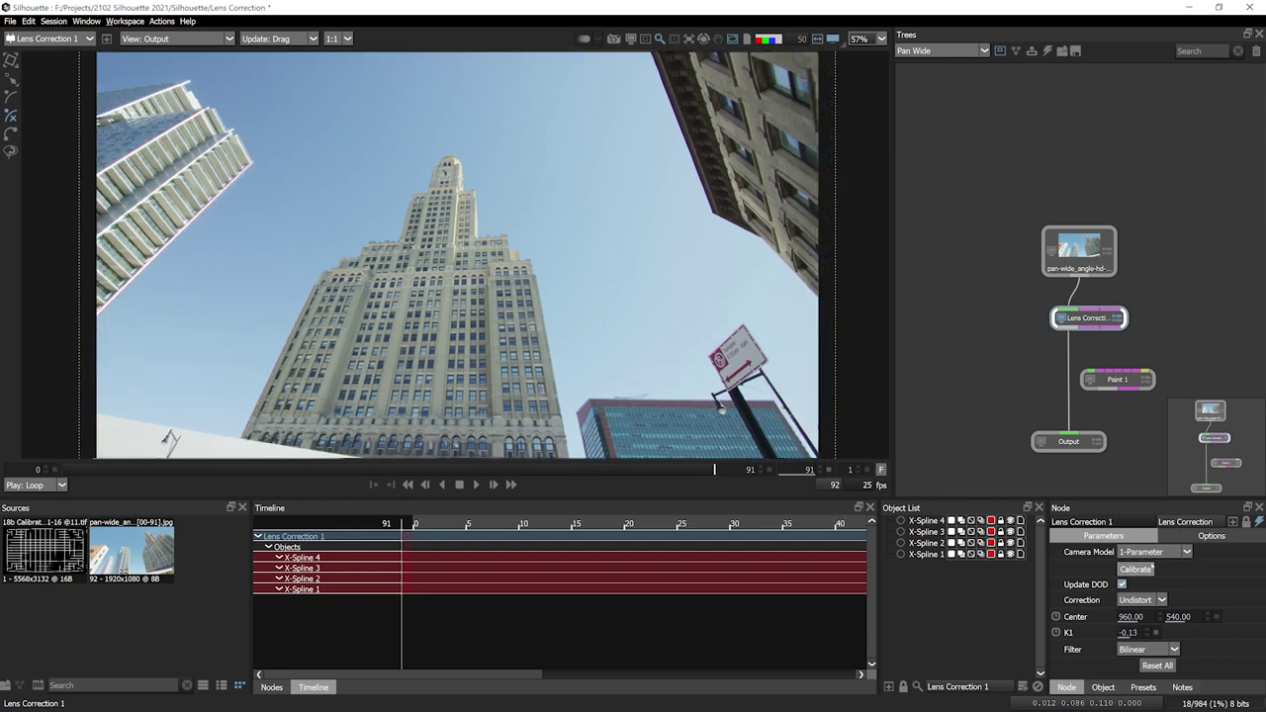
In Silhouette, clone away the street sign, lamp and pole in the Paint 1 node of the lens-corrected building shot.
{"action": "key", "text": "2"}
{"action": "key", "text": "1"}
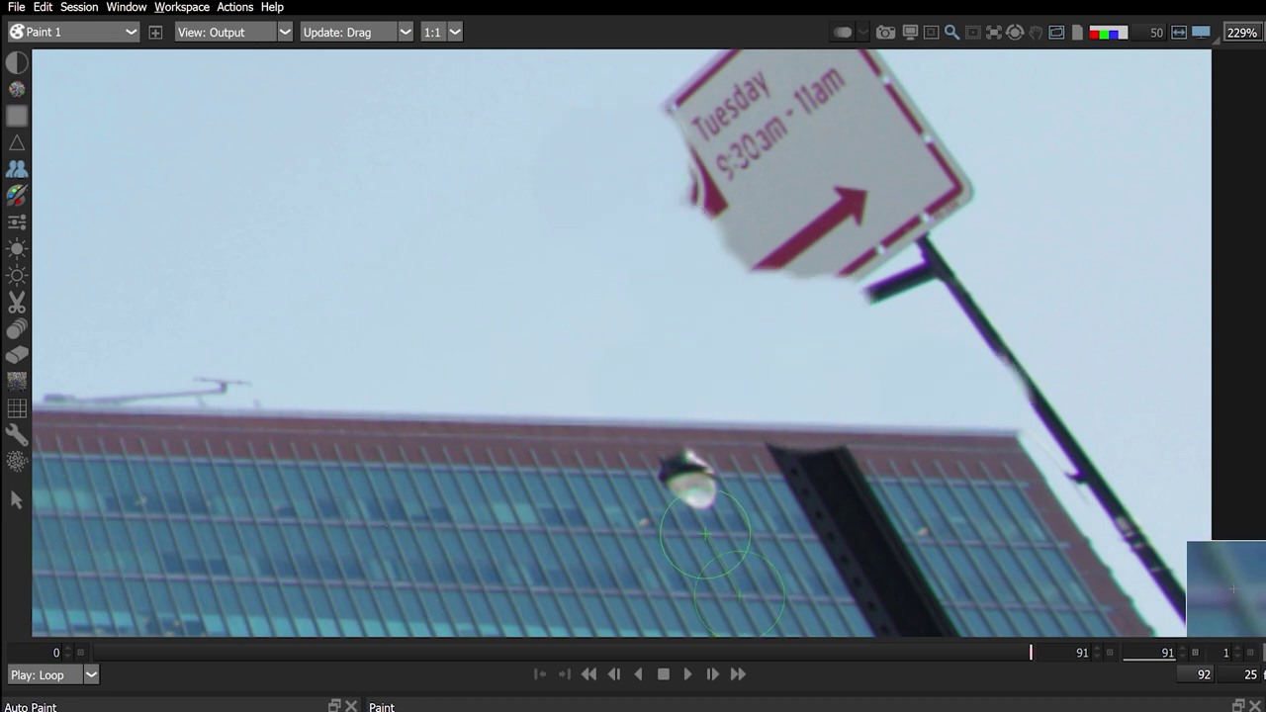
{"action": "left_click_drag", "start_coordinate": [688, 475], "coordinate": [764, 598]}
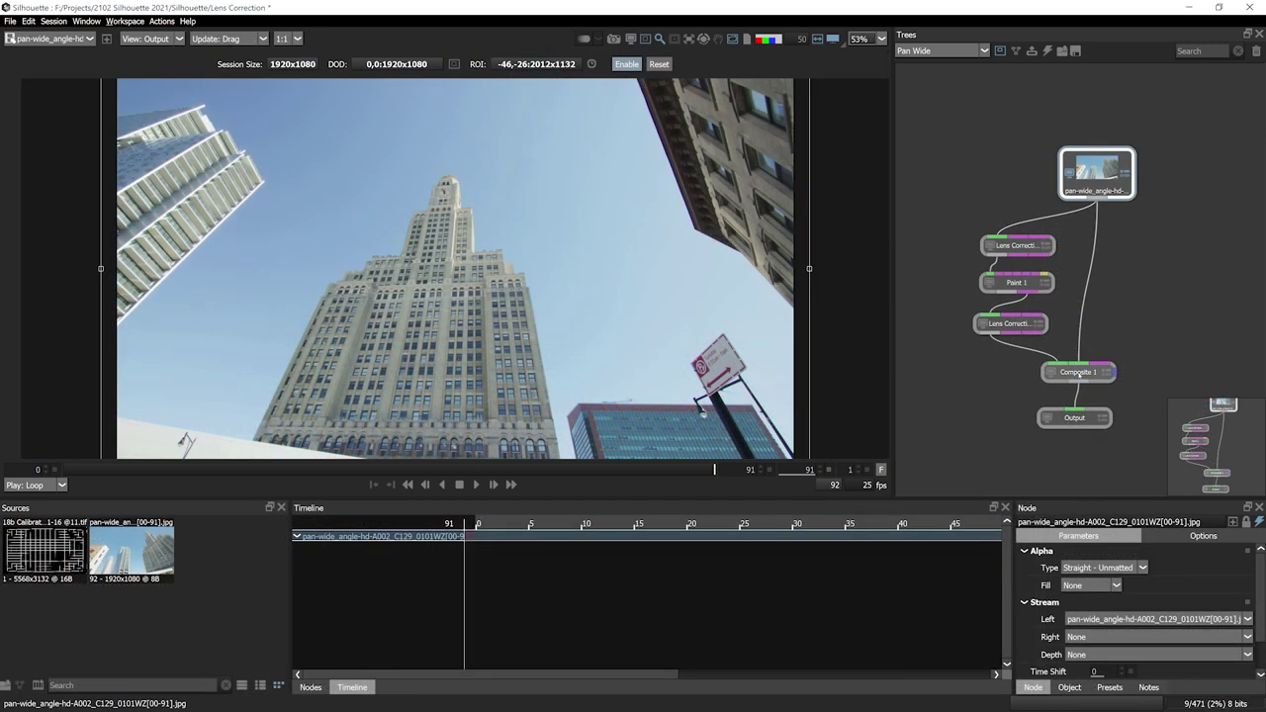
Change the Correction mode of the Lens Correction 2 node from Undistort.
{"action": "left_click", "coordinate": [1078, 373]}
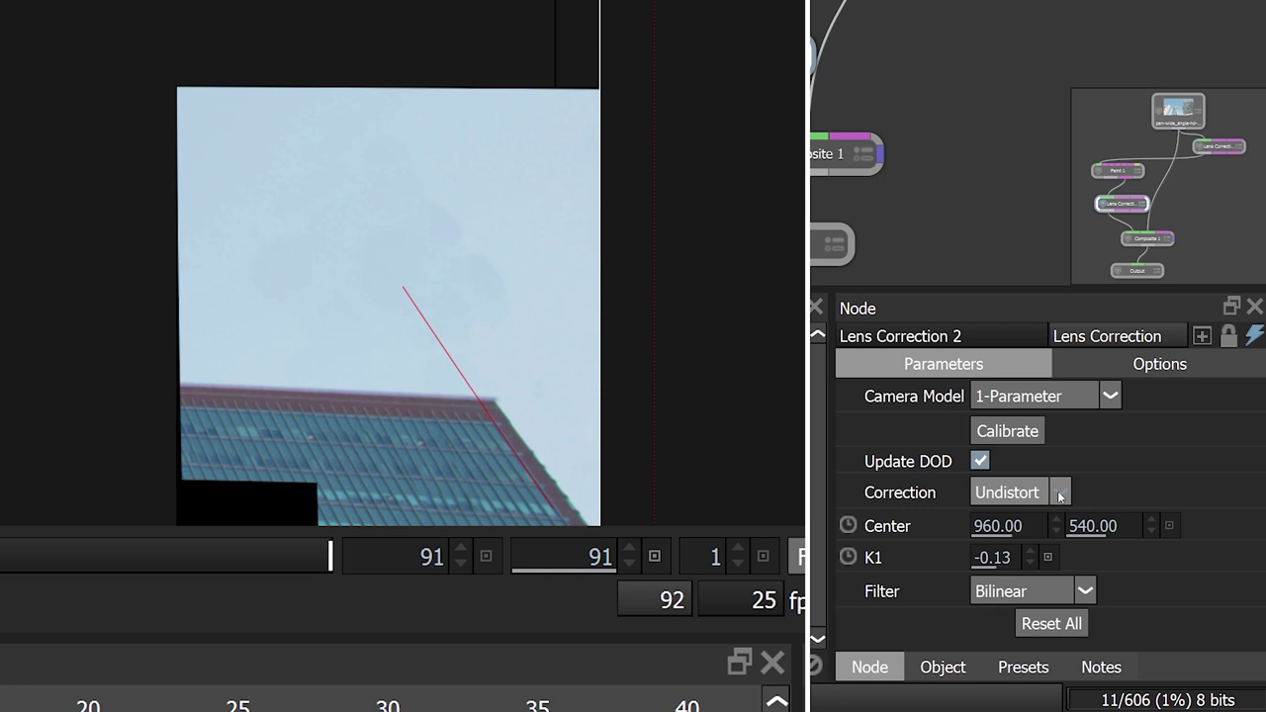
{"action": "left_click", "coordinate": [1059, 494]}
{"action": "left_click", "coordinate": [1054, 537]}
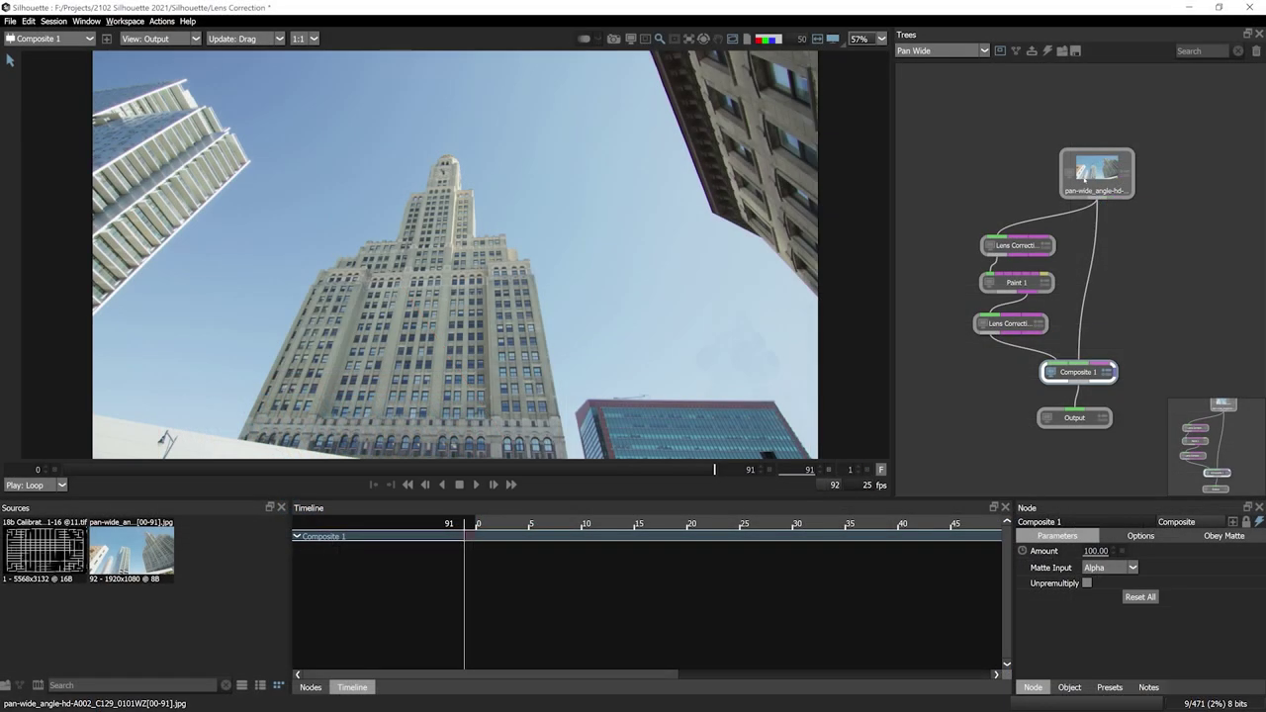
Compare the source, Lens Correction 1, Paint 1 and Composite 1 node outputs in the Pan Wide tree.
{"action": "left_click", "coordinate": [1097, 170]}
{"action": "left_click", "coordinate": [1019, 245]}
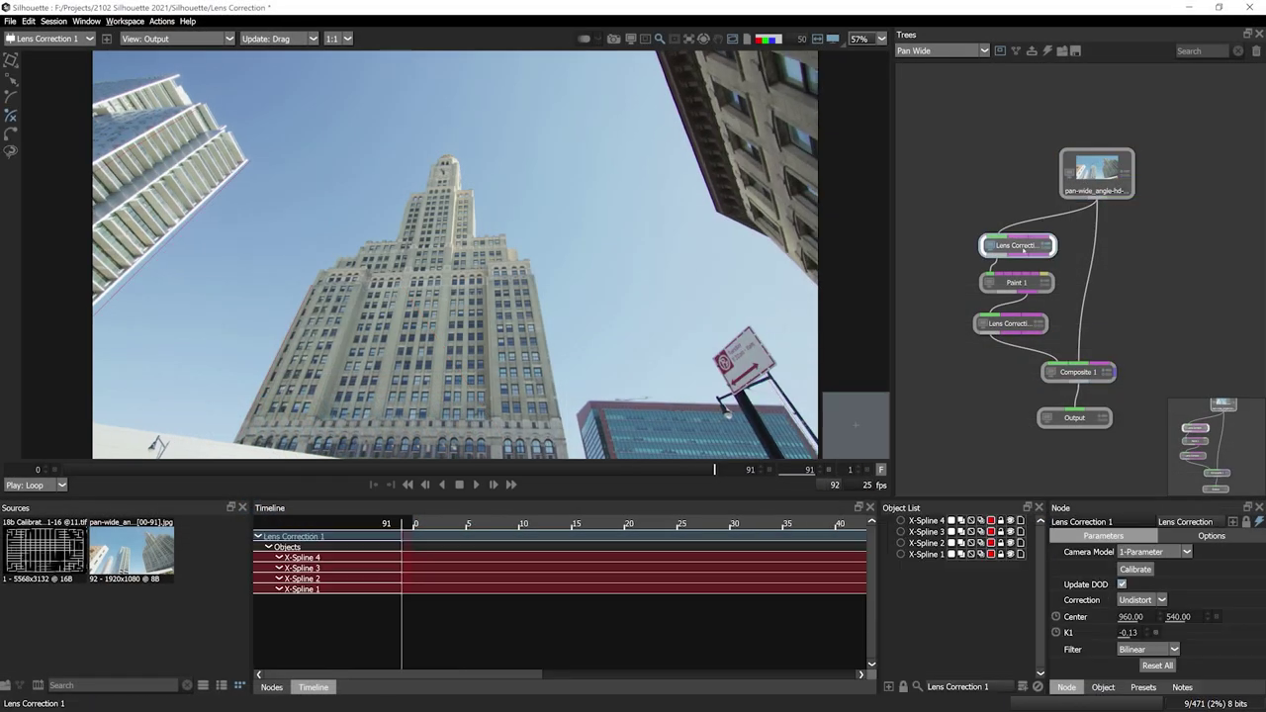
{"action": "left_click", "coordinate": [1017, 282]}
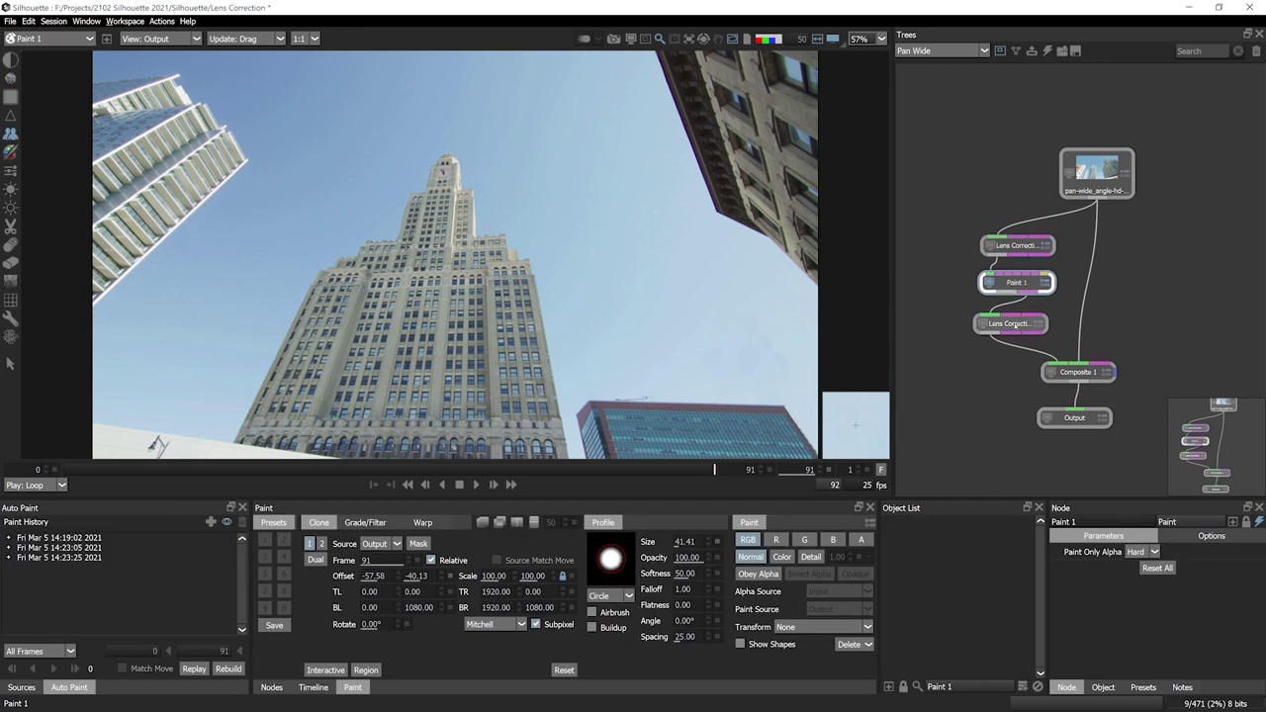
{"action": "left_click", "coordinate": [1076, 372]}
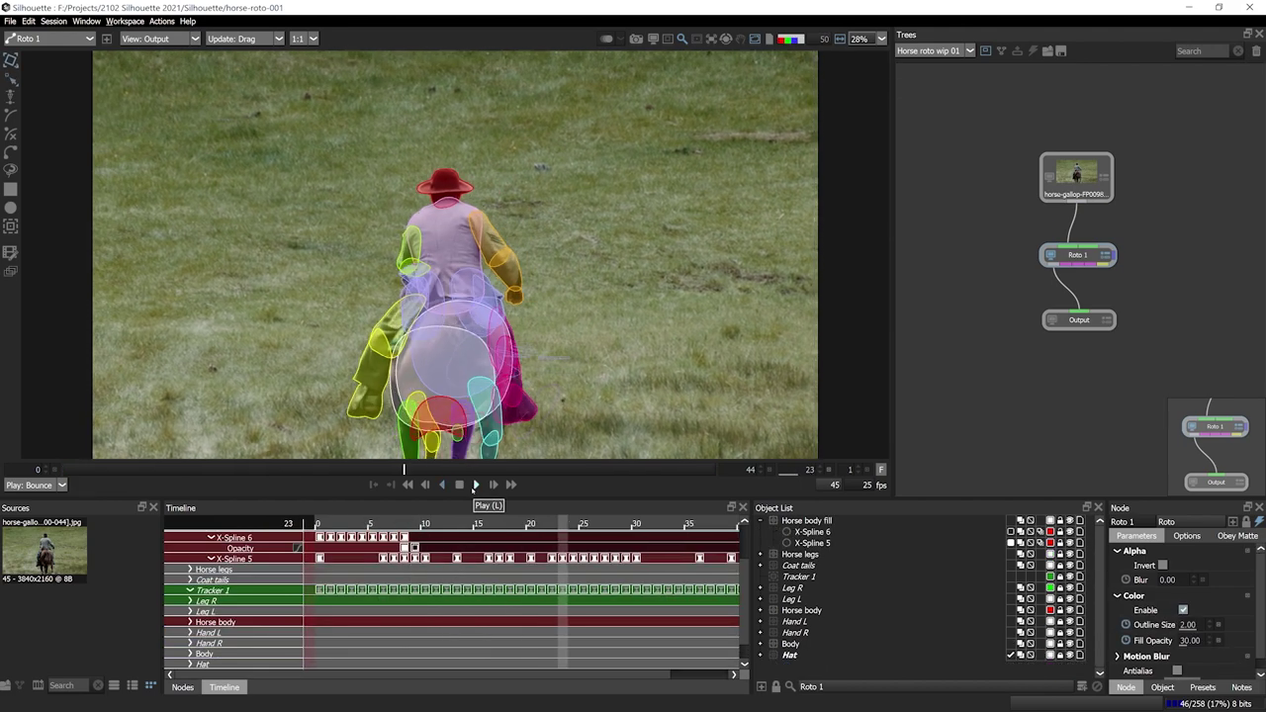
Play back the horse rider's roto shapes and activate the Brush Reshape tool.
{"action": "left_click", "coordinate": [474, 485]}
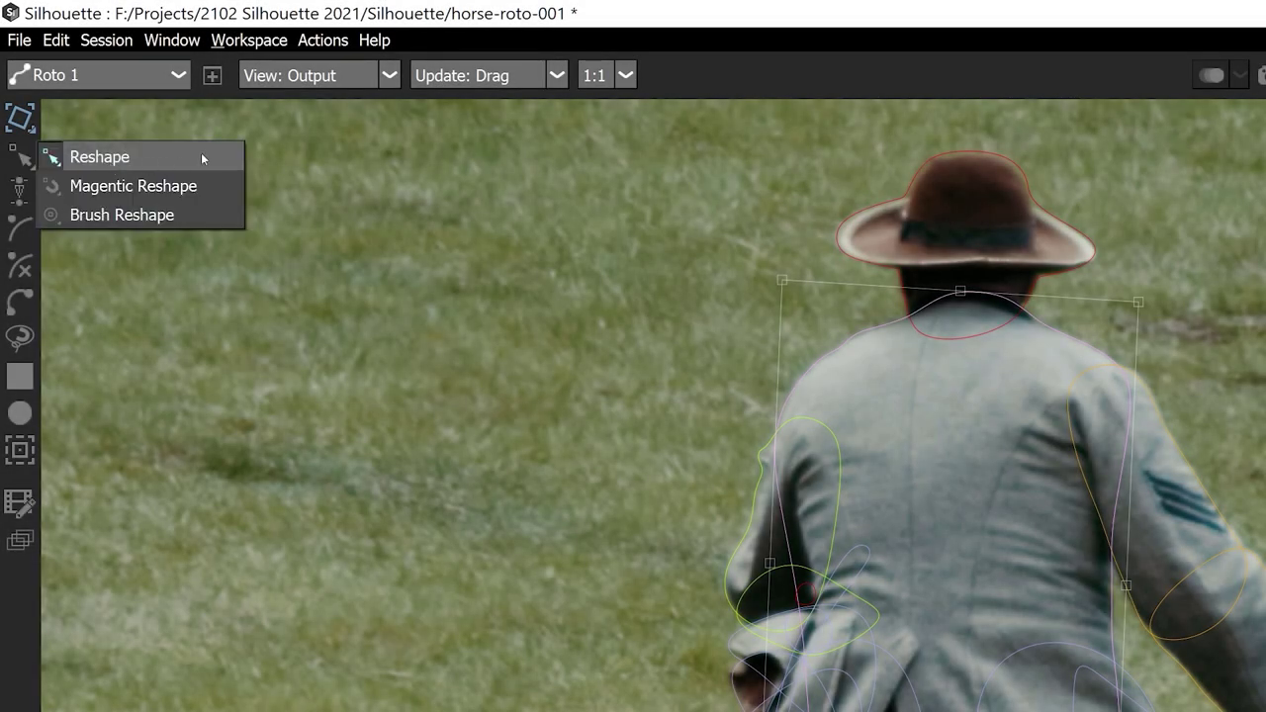
{"action": "left_click", "coordinate": [221, 219]}
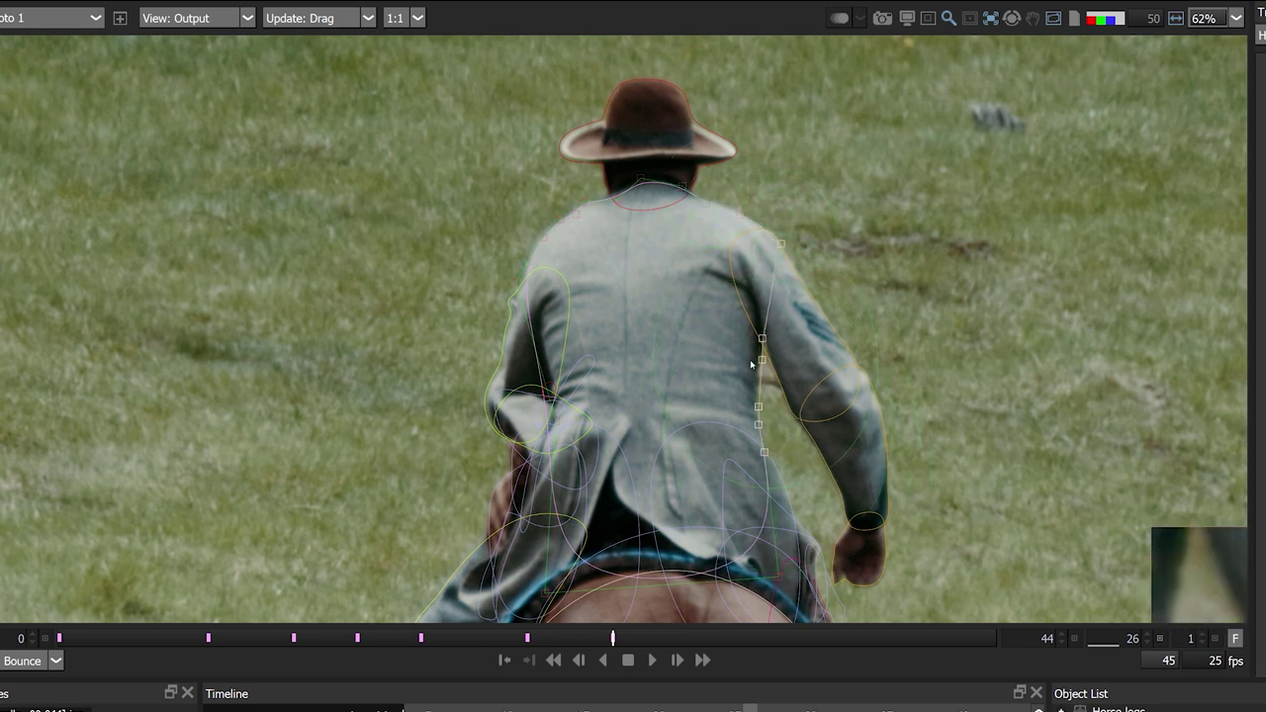
Use Brush Reshape to fit the Main coat shape to the rider's coat, stepping forward through frames 34 and 39.
{"action": "key", "text": "x"}
{"action": "key", "text": "x"}
{"action": "key", "text": "x"}
{"action": "key", "text": "x"}
{"action": "key", "text": "x"}
{"action": "key", "text": "x"}
{"action": "key", "text": "x"}
{"action": "key", "text": "x"}
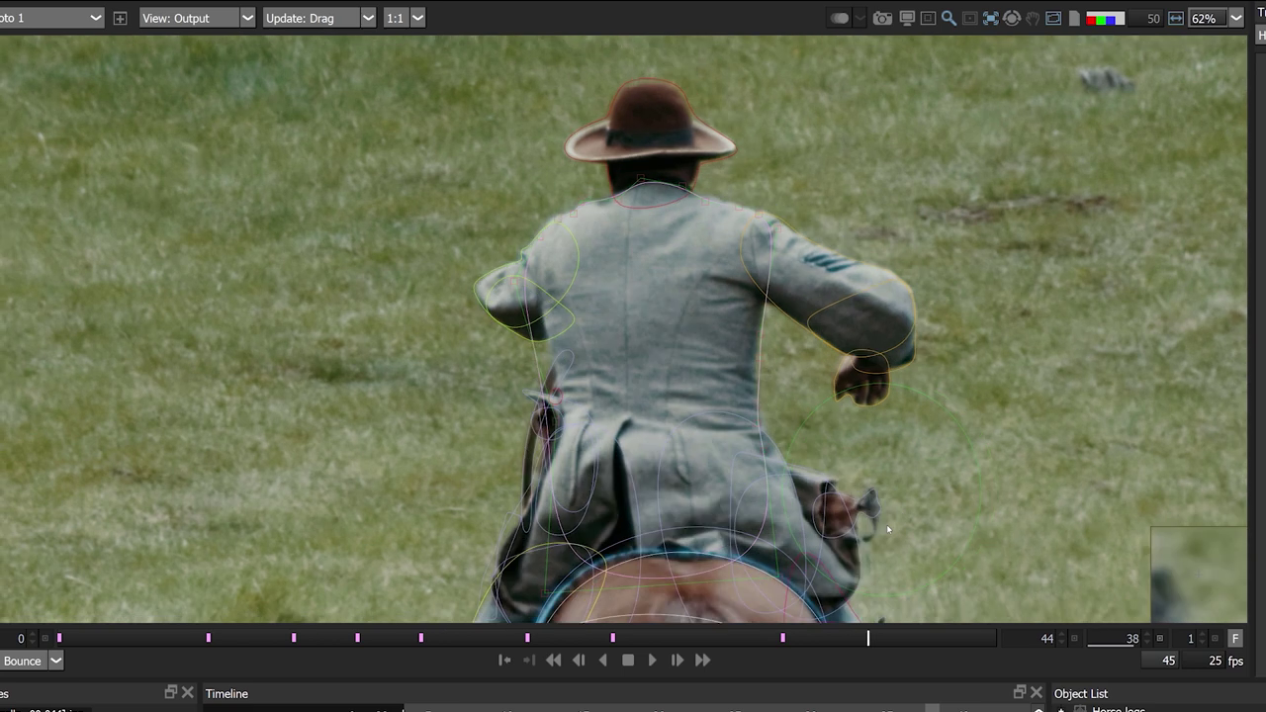
{"action": "key", "text": "space"}
{"action": "left_click", "coordinate": [552, 264]}
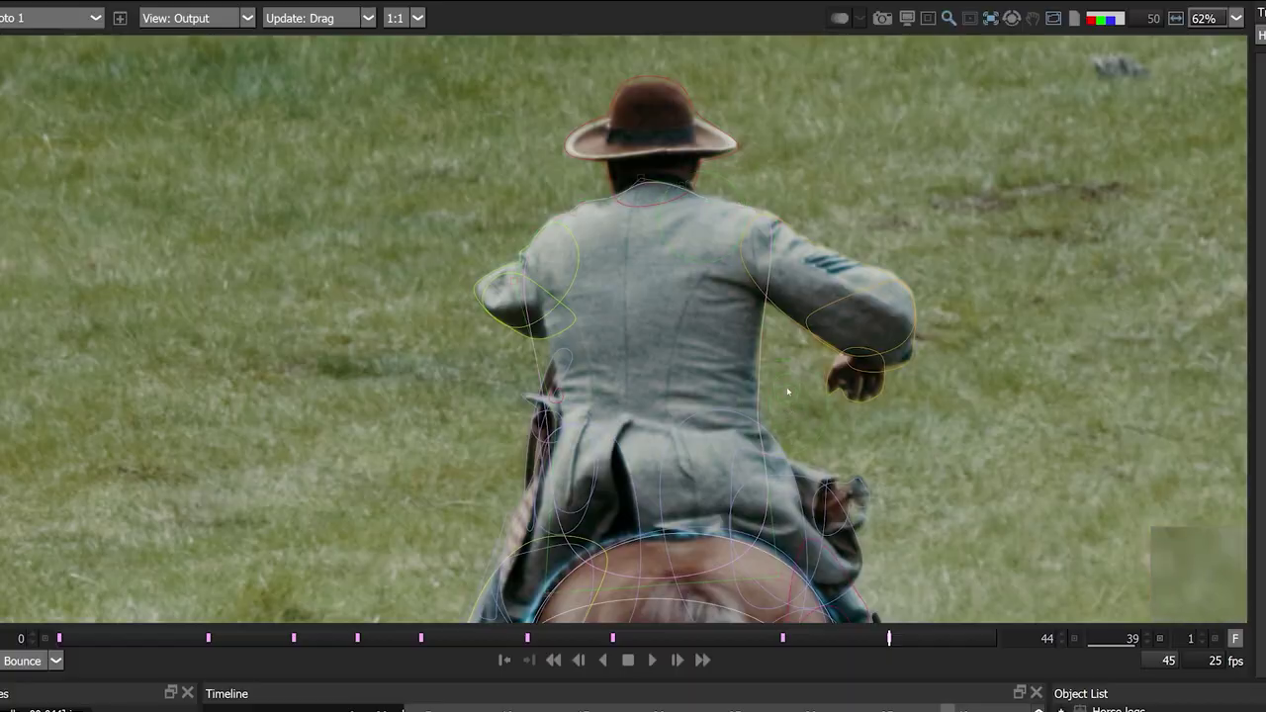
Play back the rider roto to check the Main coat shape's animation.
{"action": "left_click", "coordinate": [652, 660]}
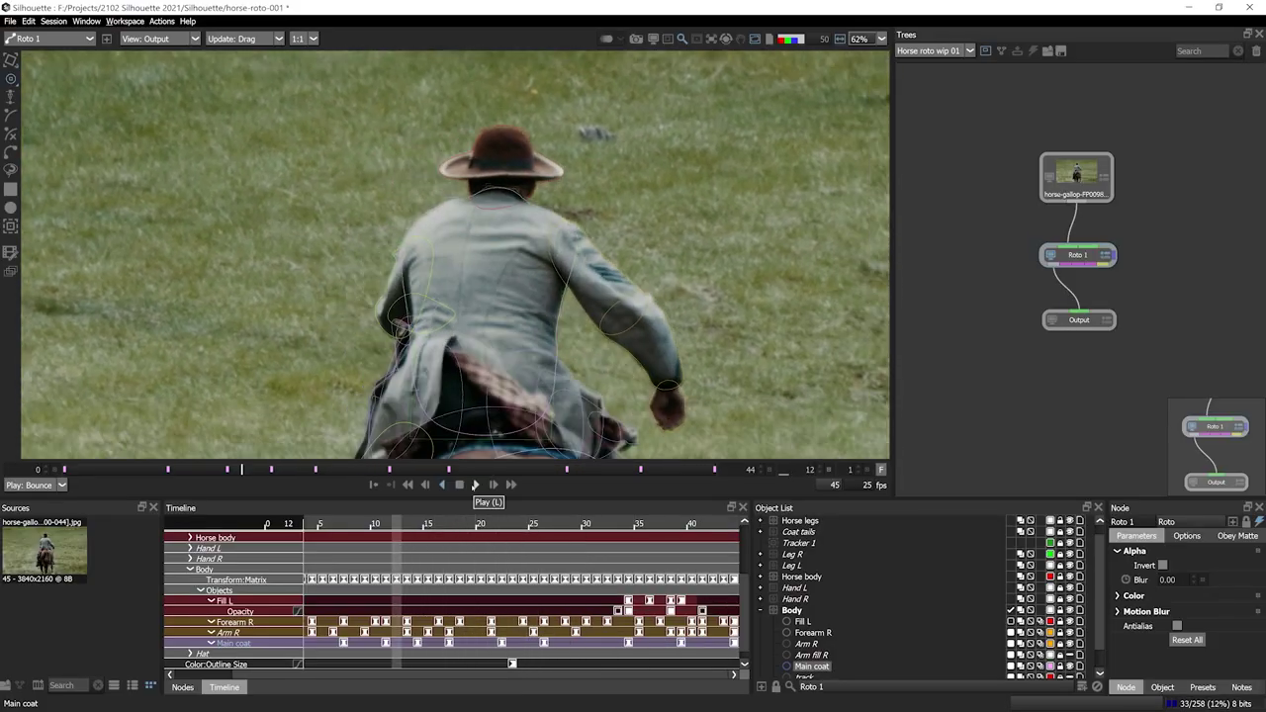
{"action": "key", "text": "f"}
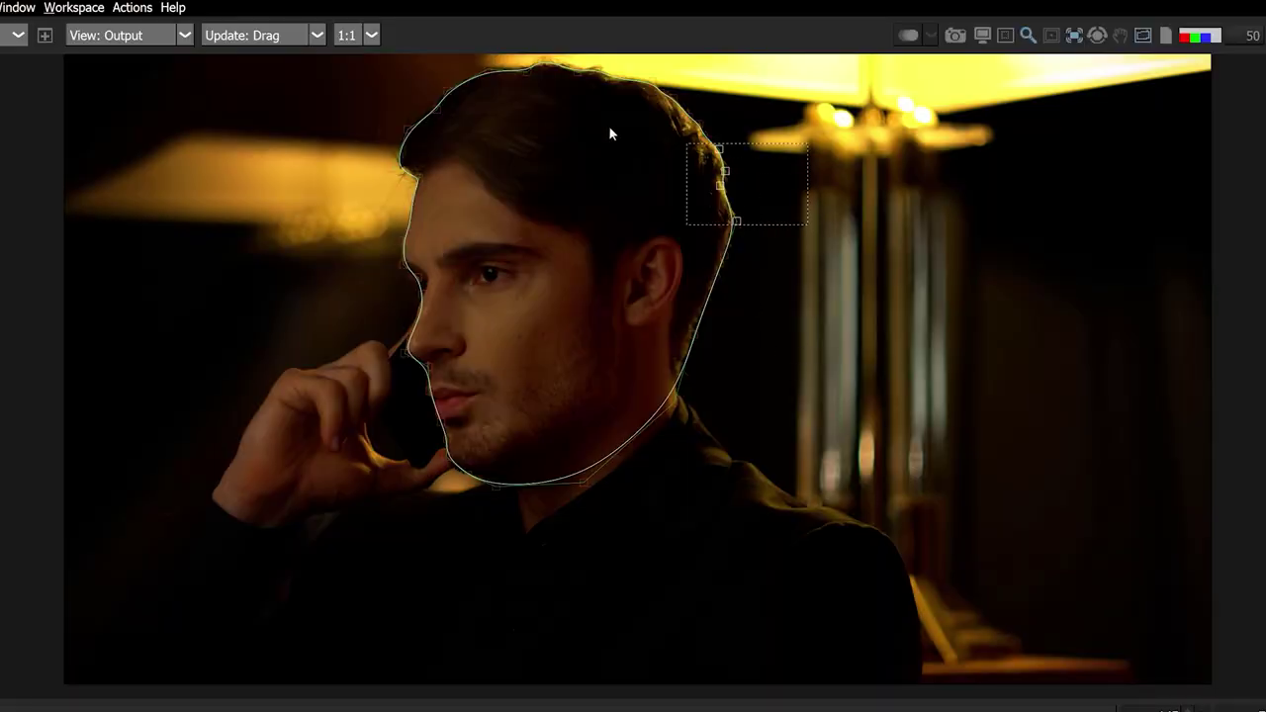
Assign the head spline's points around the hair and forehead to point group 1.
{"action": "left_click_drag", "start_coordinate": [577, 129], "coordinate": [279, 48]}
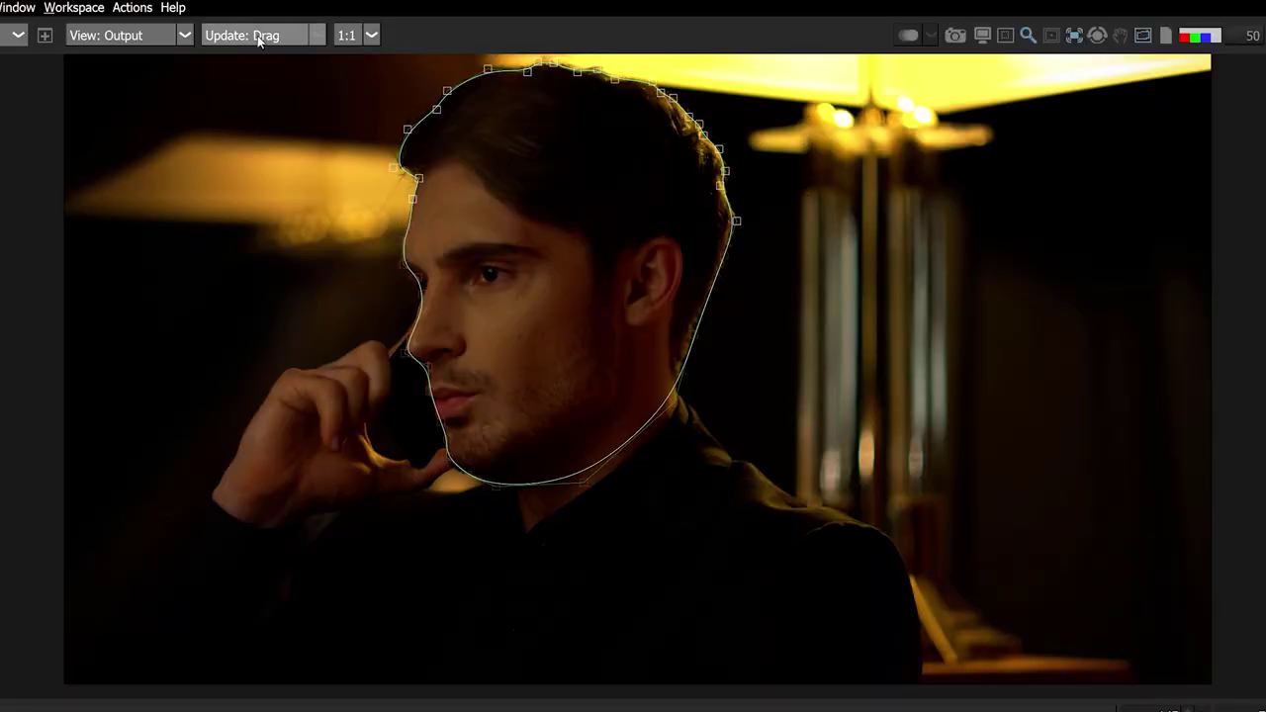
{"action": "right_click", "coordinate": [721, 148]}
{"action": "mouse_move", "coordinate": [851, 421]}
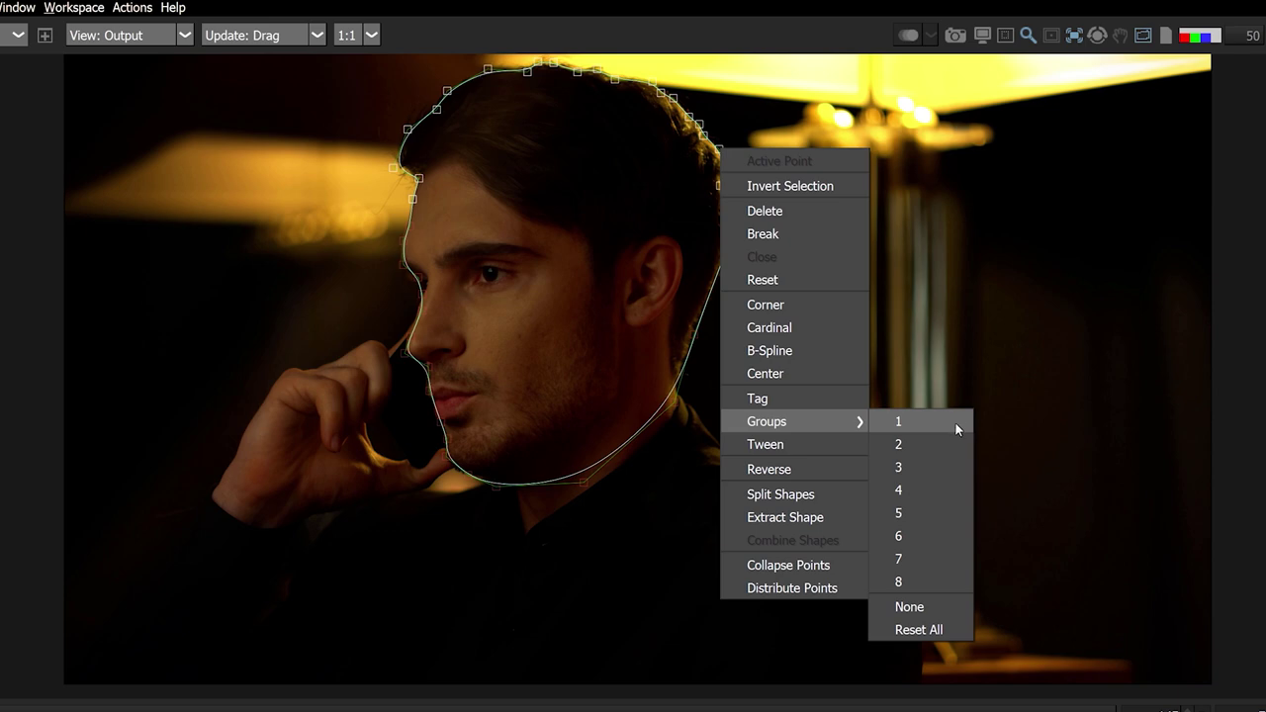
{"action": "left_click", "coordinate": [898, 414]}
Select the head spline's jaw points, and assign the points along the back of the head to a separate point group.
{"action": "left_click_drag", "start_coordinate": [485, 415], "coordinate": [352, 324]}
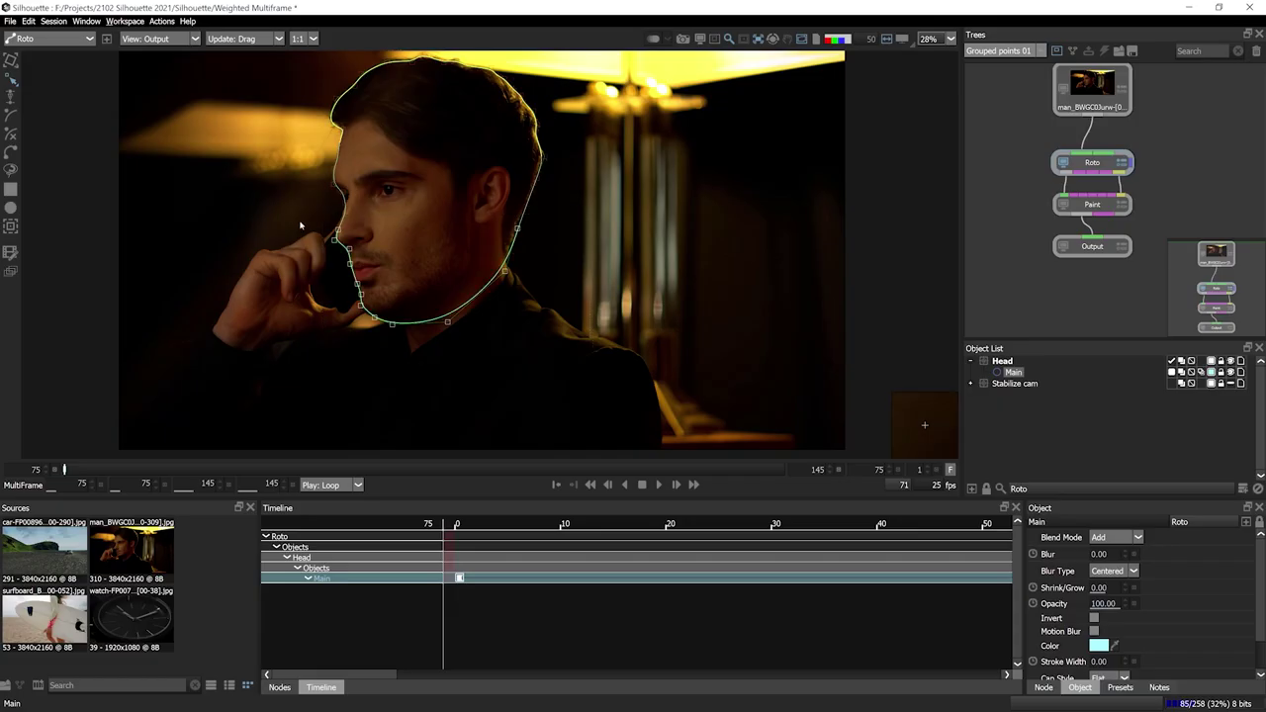
{"action": "left_click", "coordinate": [301, 225]}
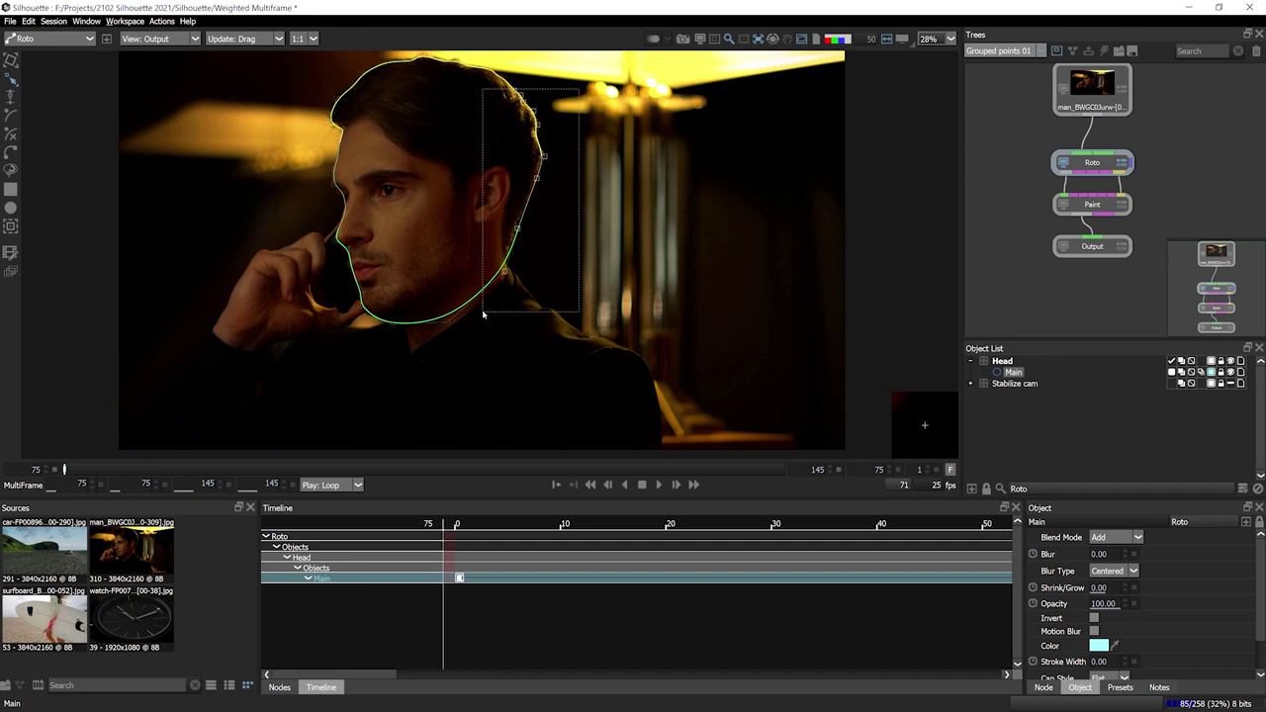
{"action": "right_click", "coordinate": [547, 159]}
{"action": "mouse_move", "coordinate": [623, 328]}
{"action": "left_click", "coordinate": [693, 364]}
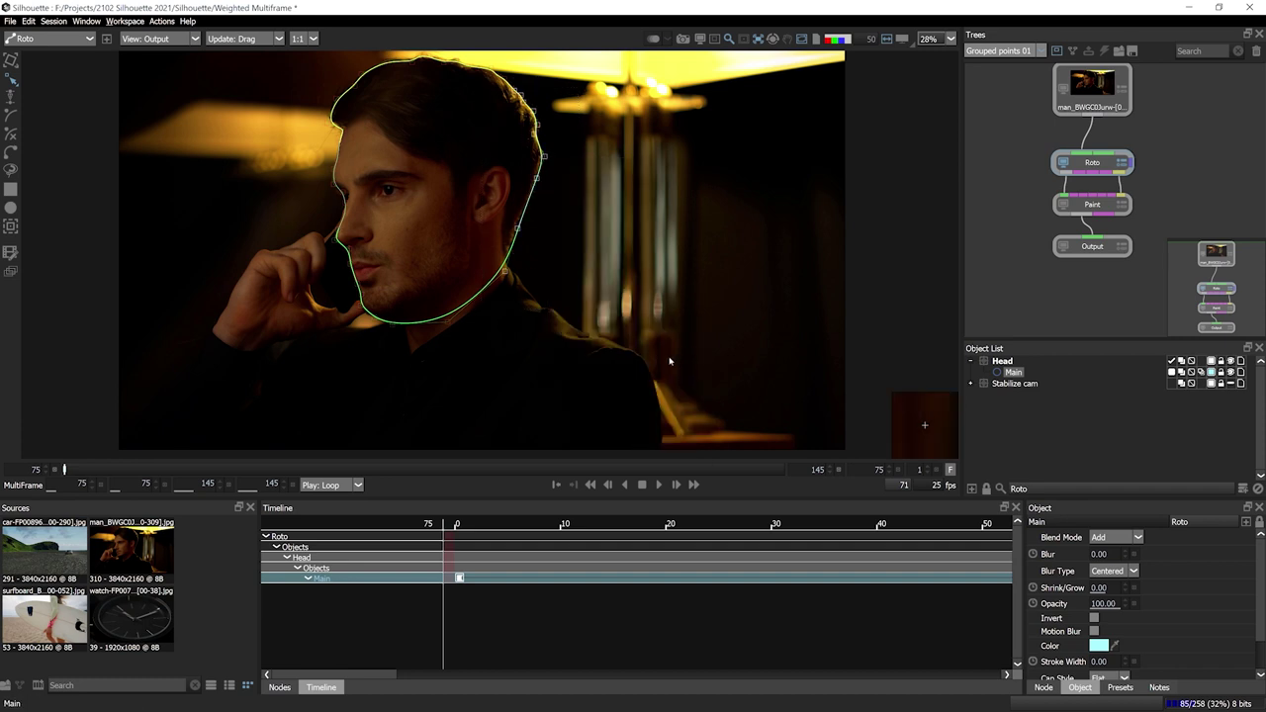
At frame 99, move the back-of-head and upper-head point groups to fit the man's turned head.
{"action": "key", "text": "l"}
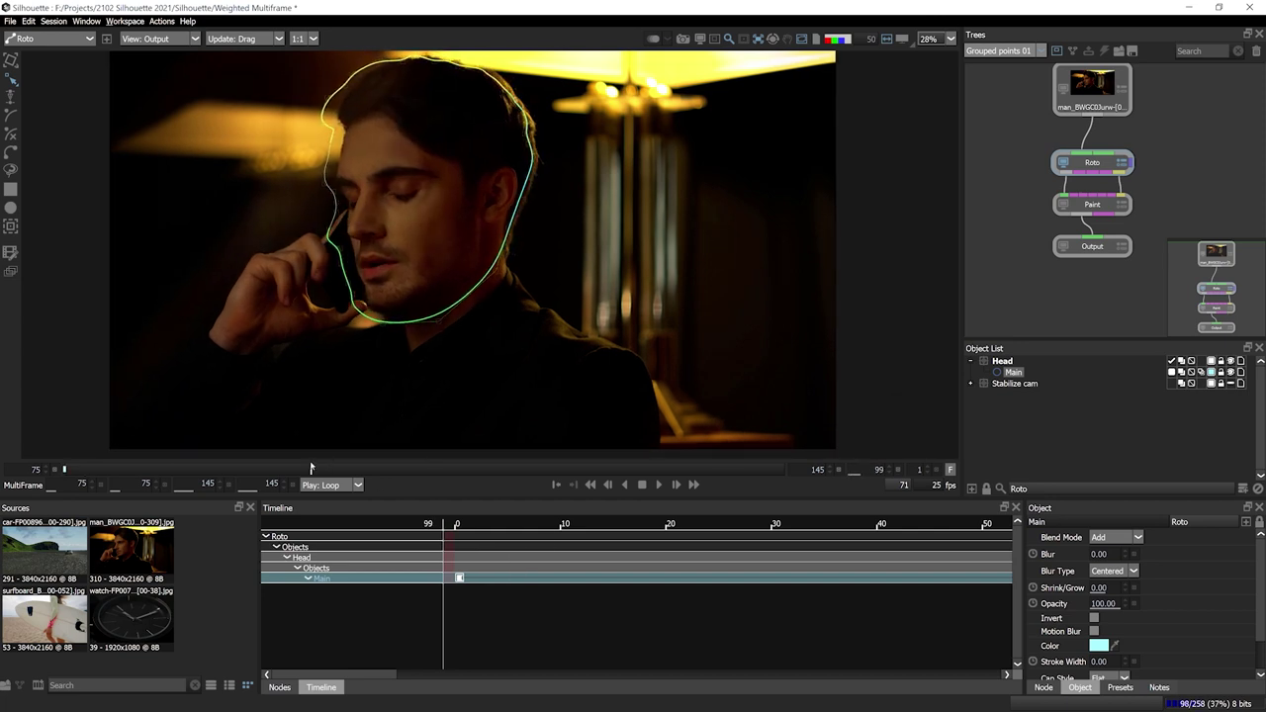
{"action": "left_click_drag", "start_coordinate": [483, 77], "coordinate": [527, 284]}
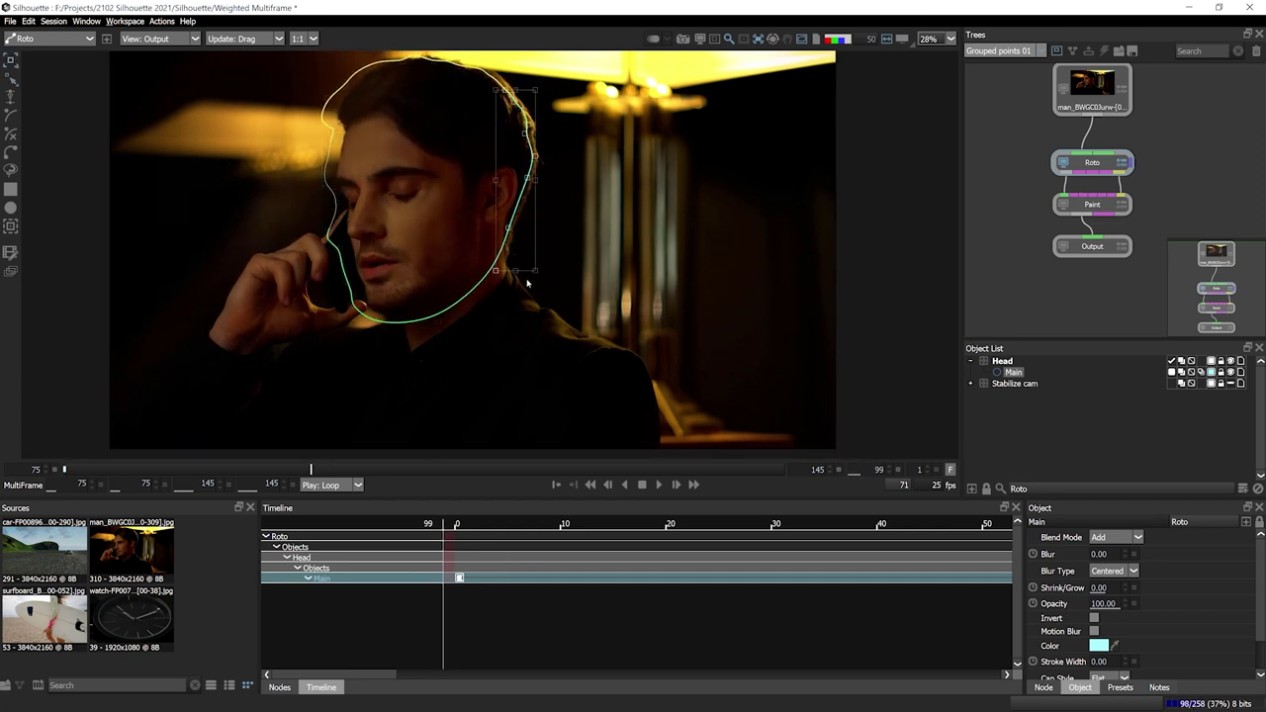
{"action": "left_click", "coordinate": [538, 160]}
{"action": "left_click", "coordinate": [538, 165]}
{"action": "mouse_move", "coordinate": [314, 109]}
{"action": "left_mouse_down"}
{"action": "mouse_move", "coordinate": [337, 112]}
{"action": "mouse_move", "coordinate": [331, 102]}
{"action": "left_mouse_up"}
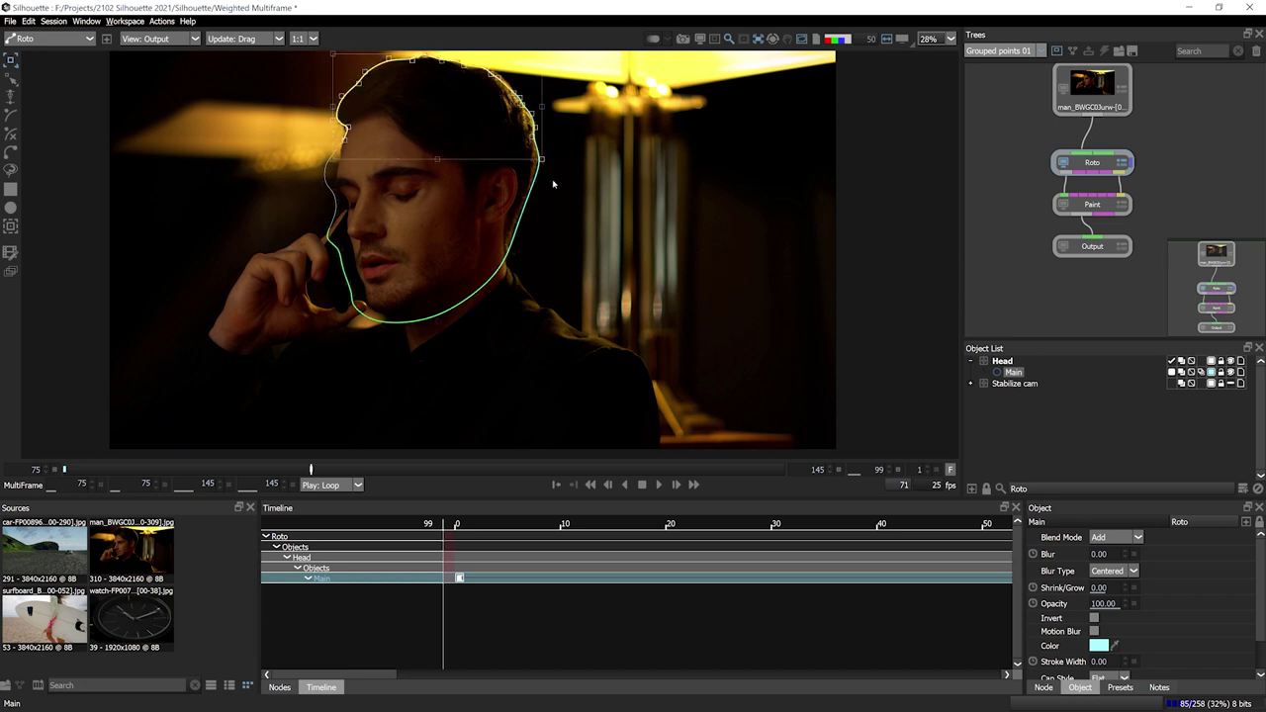
Select point group 2 and adjust its points around the man's mouth and chin.
{"action": "key", "text": "2"}
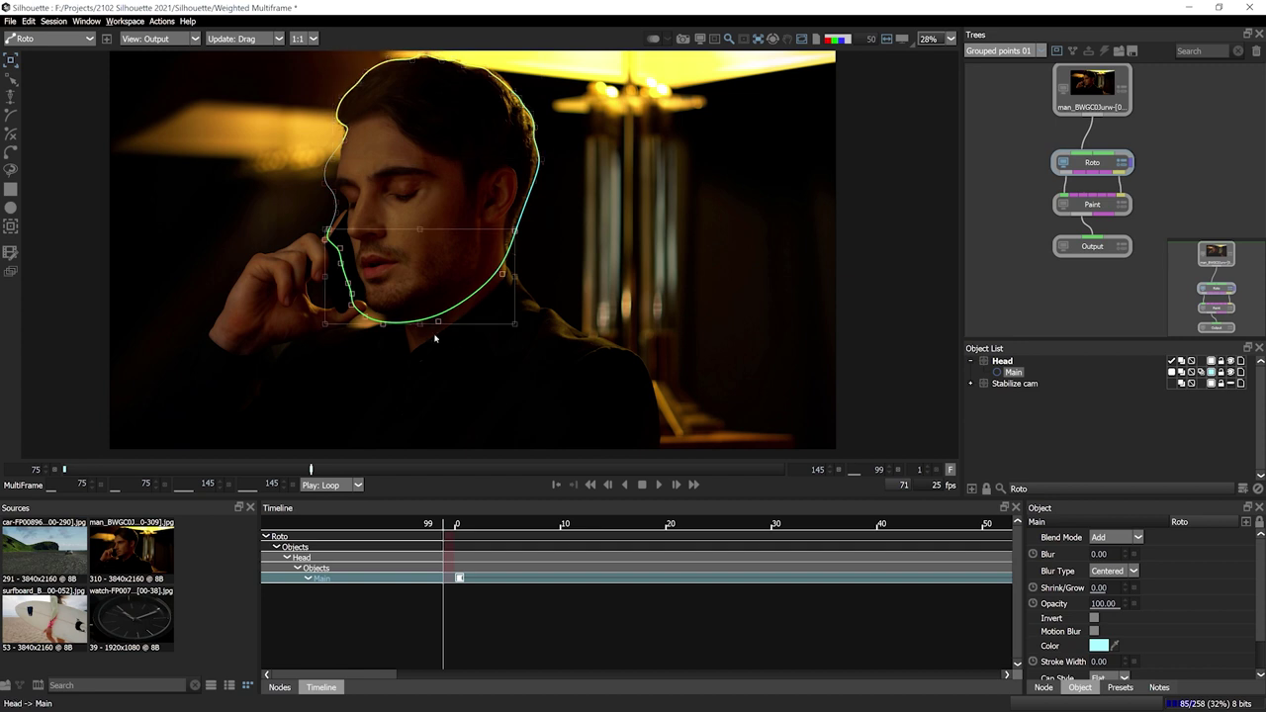
{"action": "left_click", "coordinate": [347, 324]}
{"action": "left_click", "coordinate": [362, 297]}
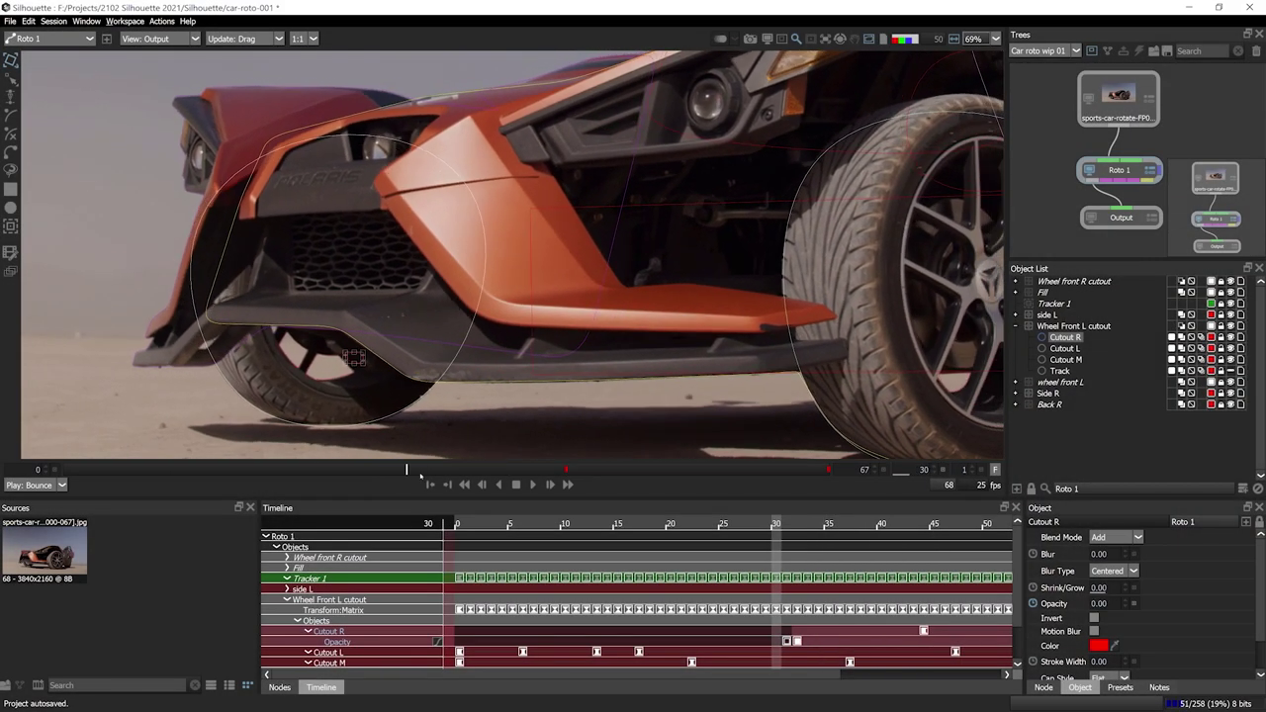
Collapse the Cutout R shape's points into a single spot at frame 30 and scrub forward through the car shot.
{"action": "right_click", "coordinate": [427, 460]}
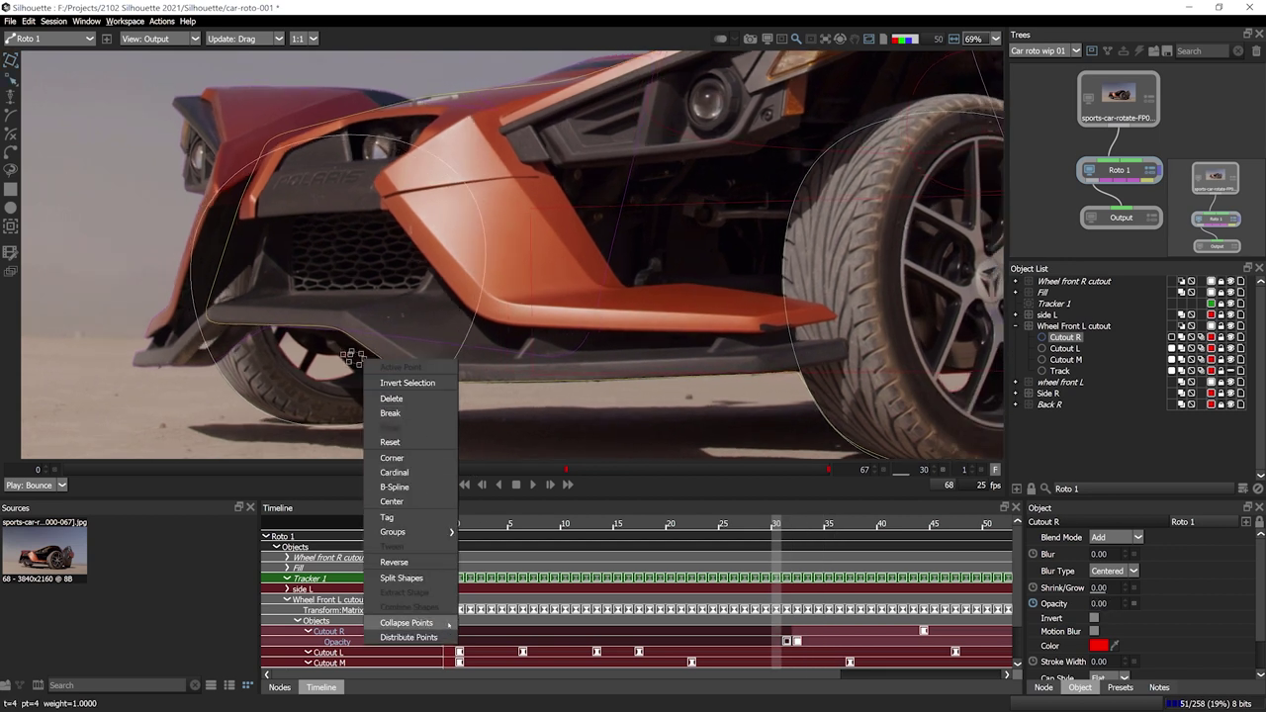
{"action": "left_click", "coordinate": [441, 621]}
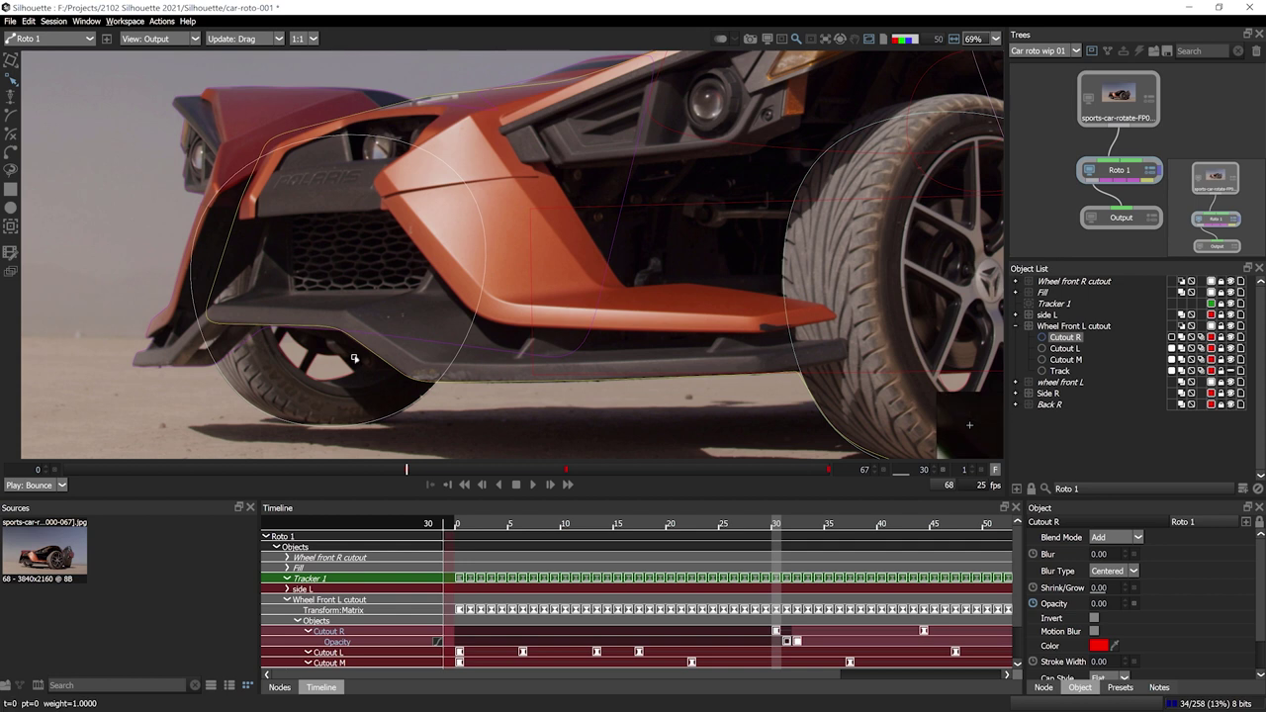
{"action": "left_click_drag", "start_coordinate": [408, 470], "coordinate": [460, 468]}
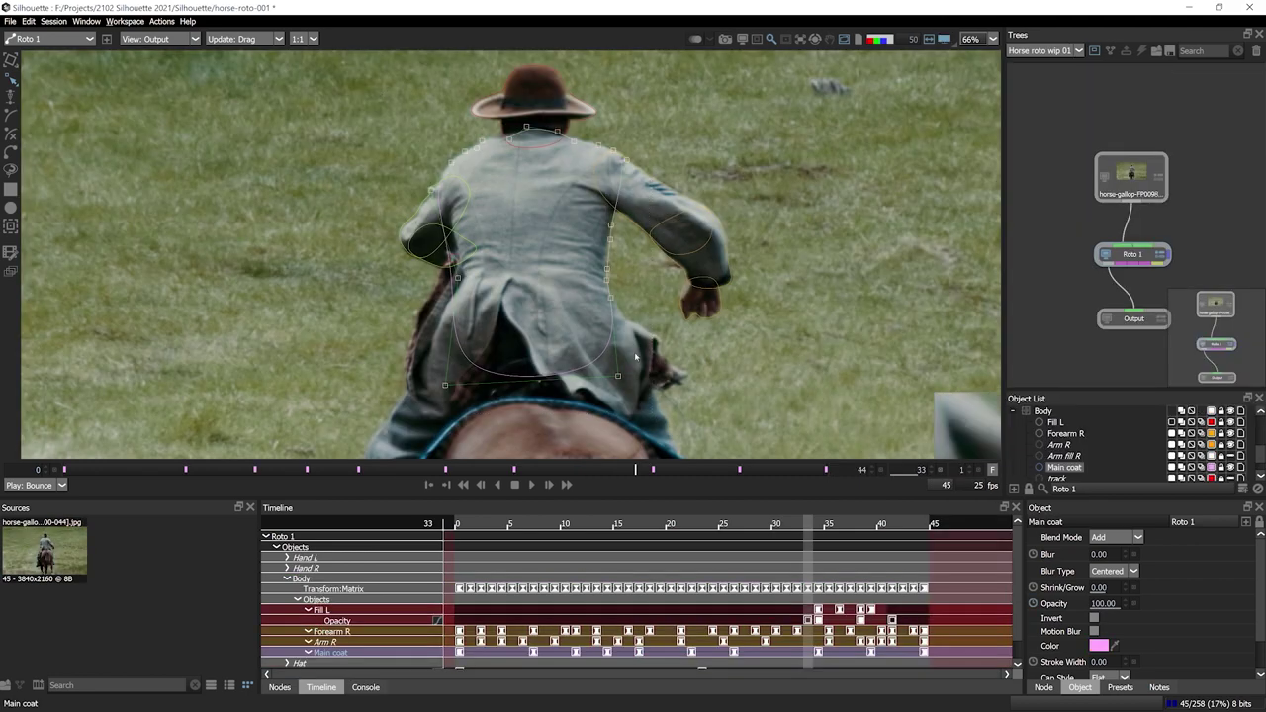
Split the Main coat shape at frame 33 and move through the surrounding frames to review both parts.
{"action": "right_click", "coordinate": [625, 368]}
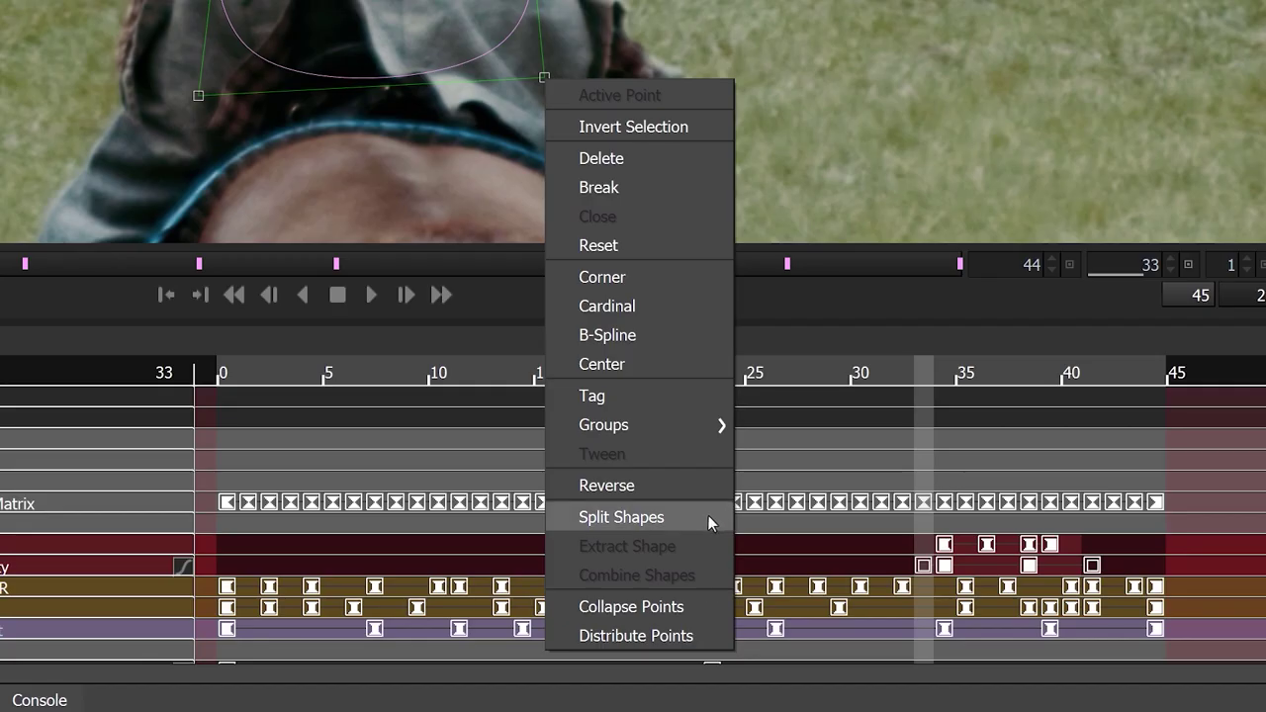
{"action": "left_click", "coordinate": [708, 517]}
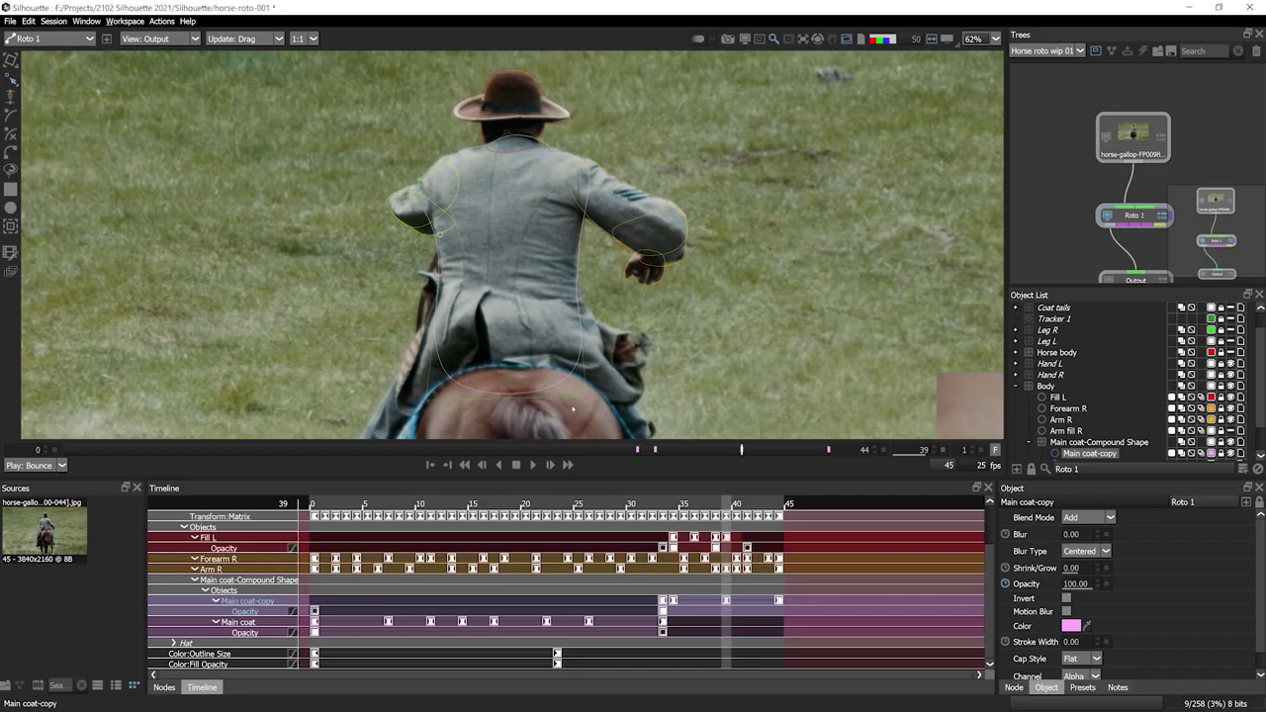
{"action": "left_click_drag", "start_coordinate": [742, 451], "coordinate": [682, 454]}
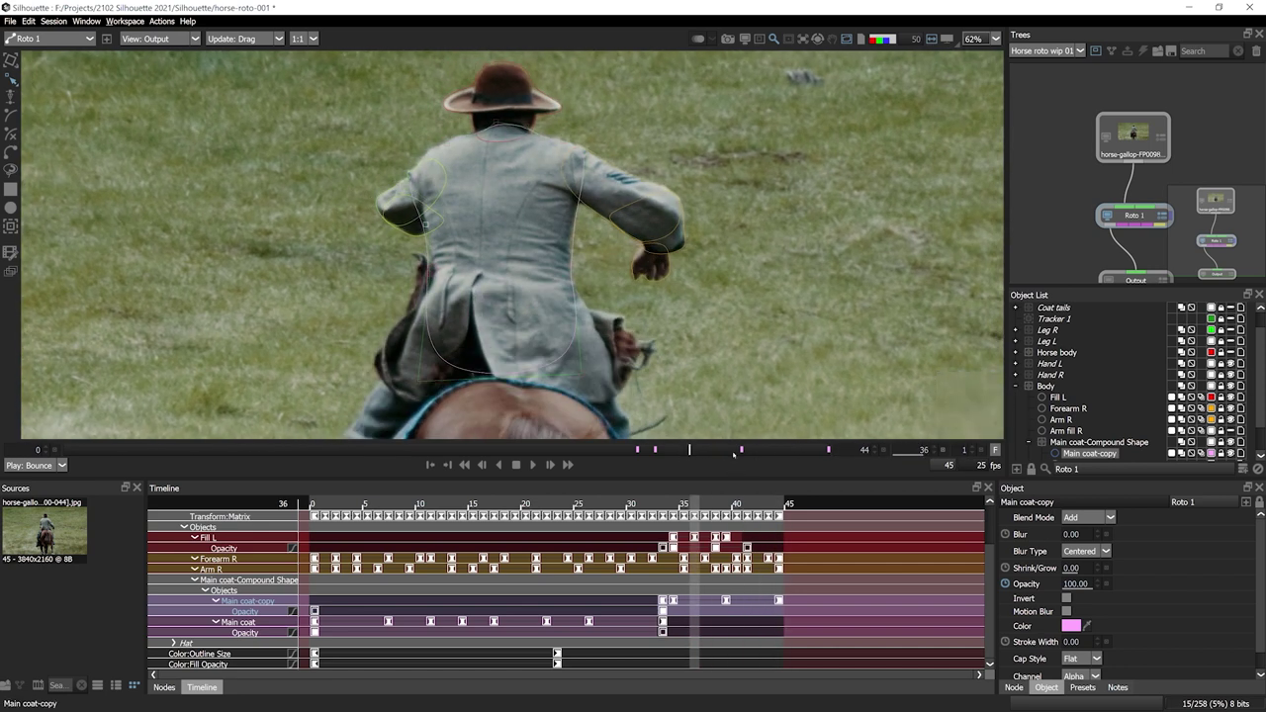
{"action": "key", "text": "shift+x"}
{"action": "key", "text": "ctrl+Left"}
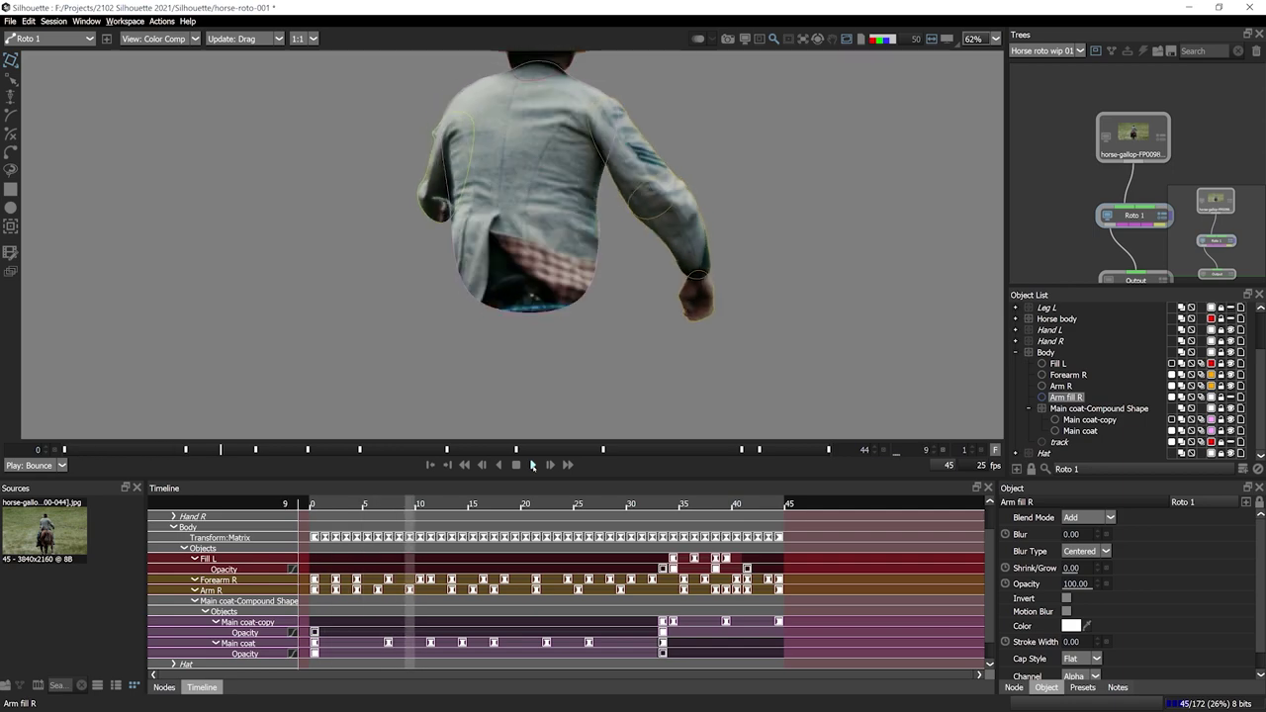
{"action": "key", "text": "minus"}
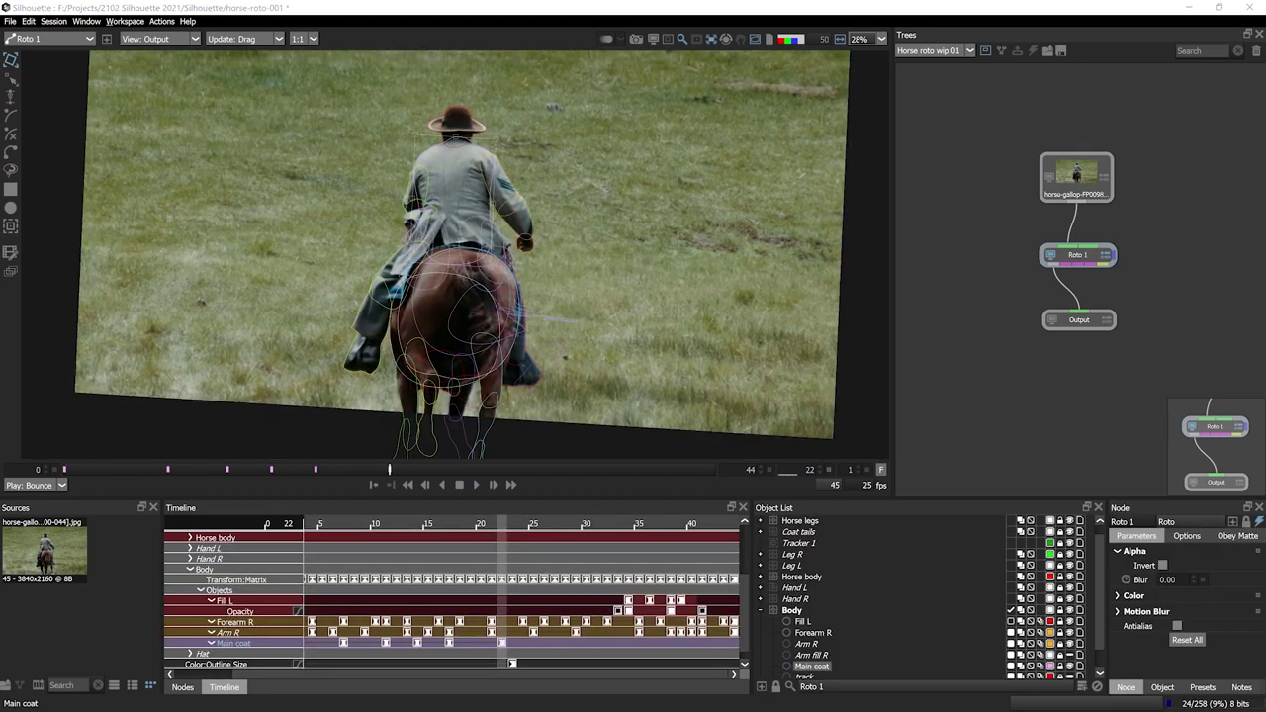
{"action": "scroll", "coordinate": [491, 152], "scroll_direction": "down", "scroll_amount": 1}
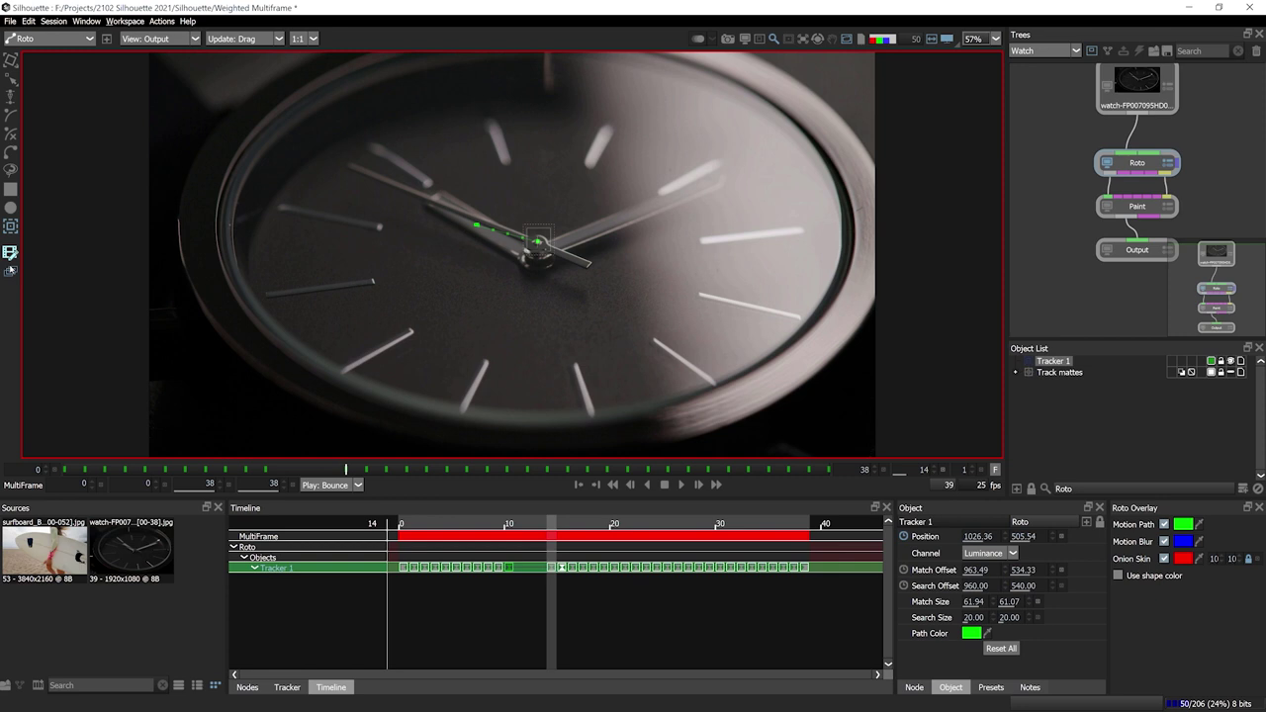
At frame 10, move Tracker 1 on the watch face with multiframe editing and pull in the end of the MultiFrame range.
{"action": "left_click", "coordinate": [507, 537]}
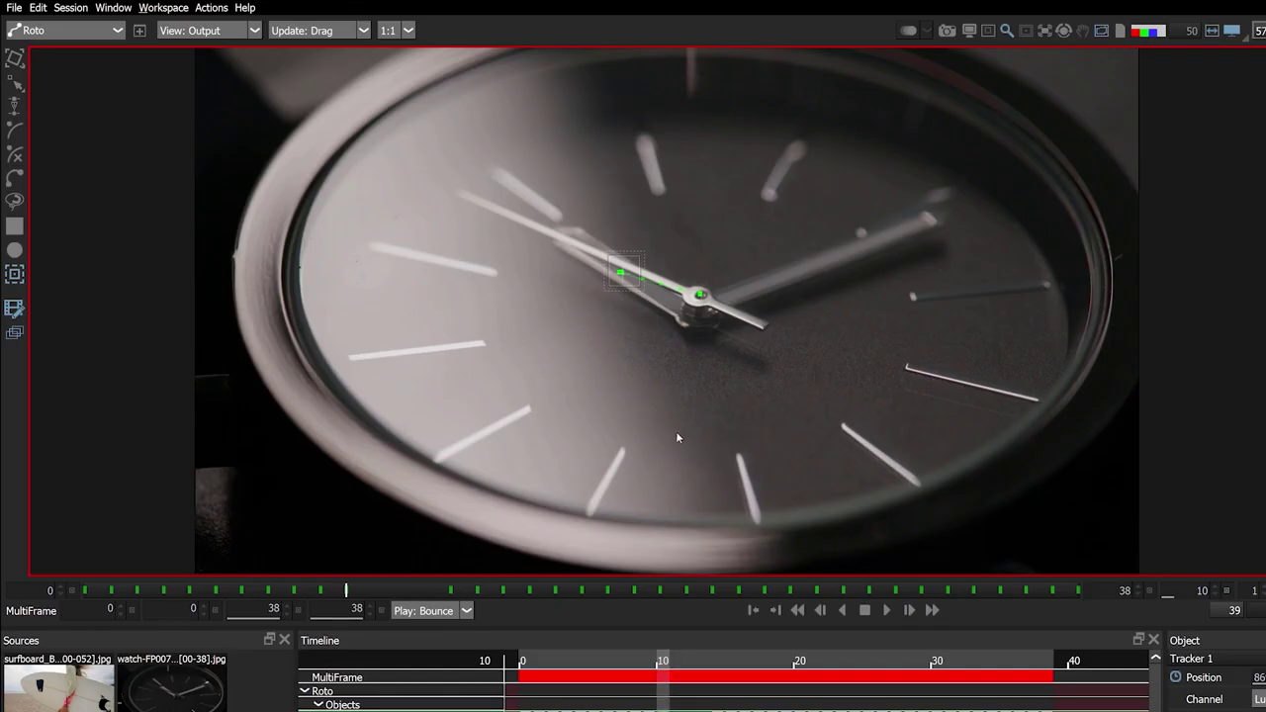
{"action": "left_click_drag", "start_coordinate": [621, 273], "coordinate": [546, 281]}
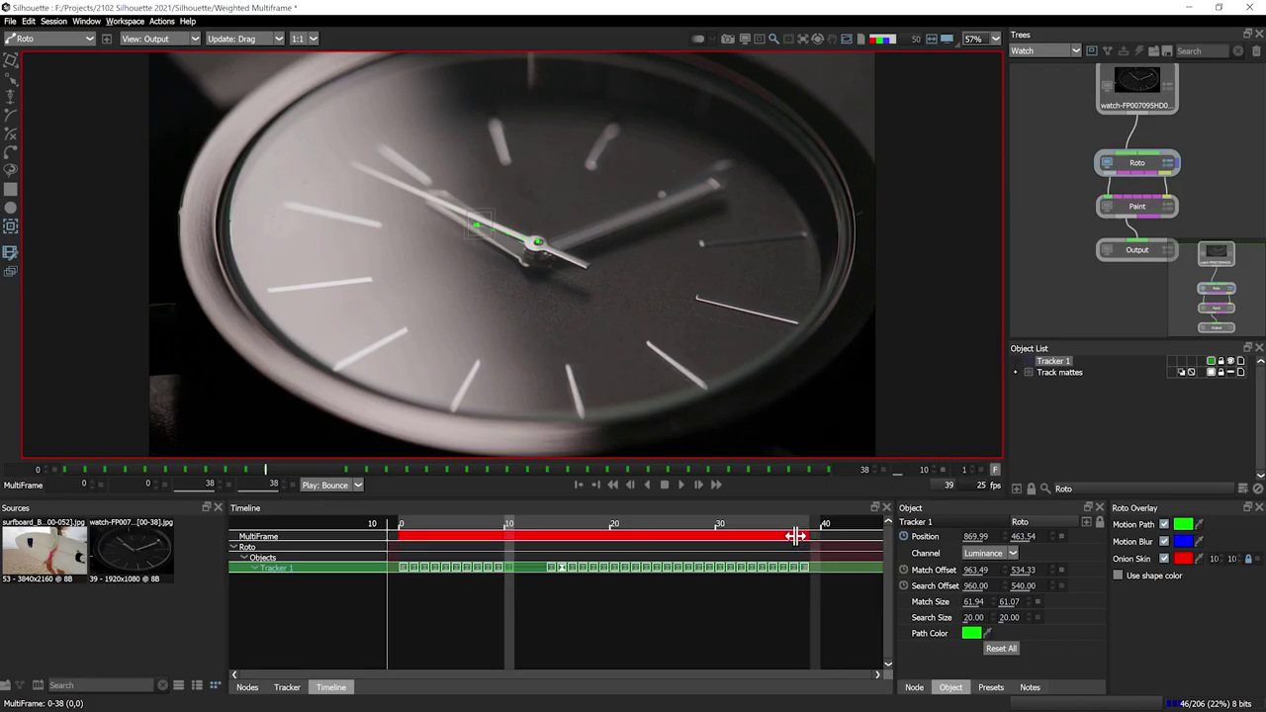
{"action": "left_click_drag", "start_coordinate": [1053, 677], "coordinate": [875, 677]}
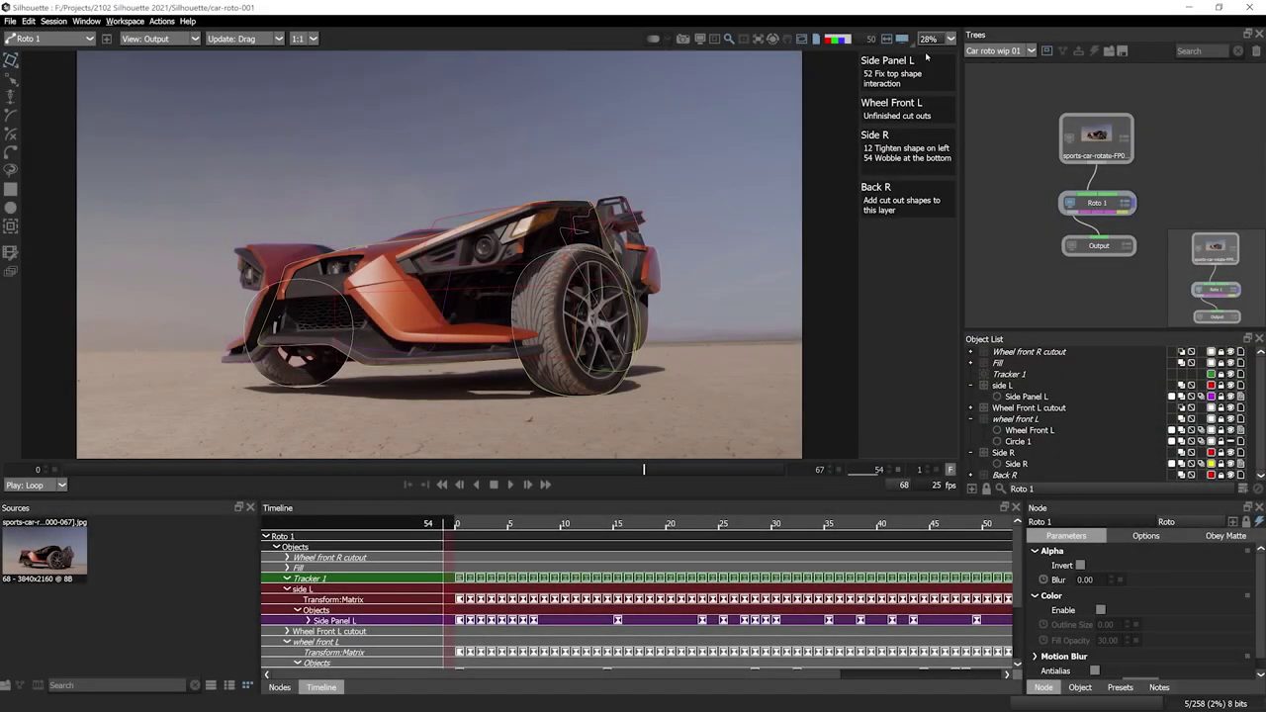
Go through the car shot's Side Panel L, Wheel Front L, Side R and Back R notes to locate the shapes they describe.
{"action": "left_click", "coordinate": [920, 74]}
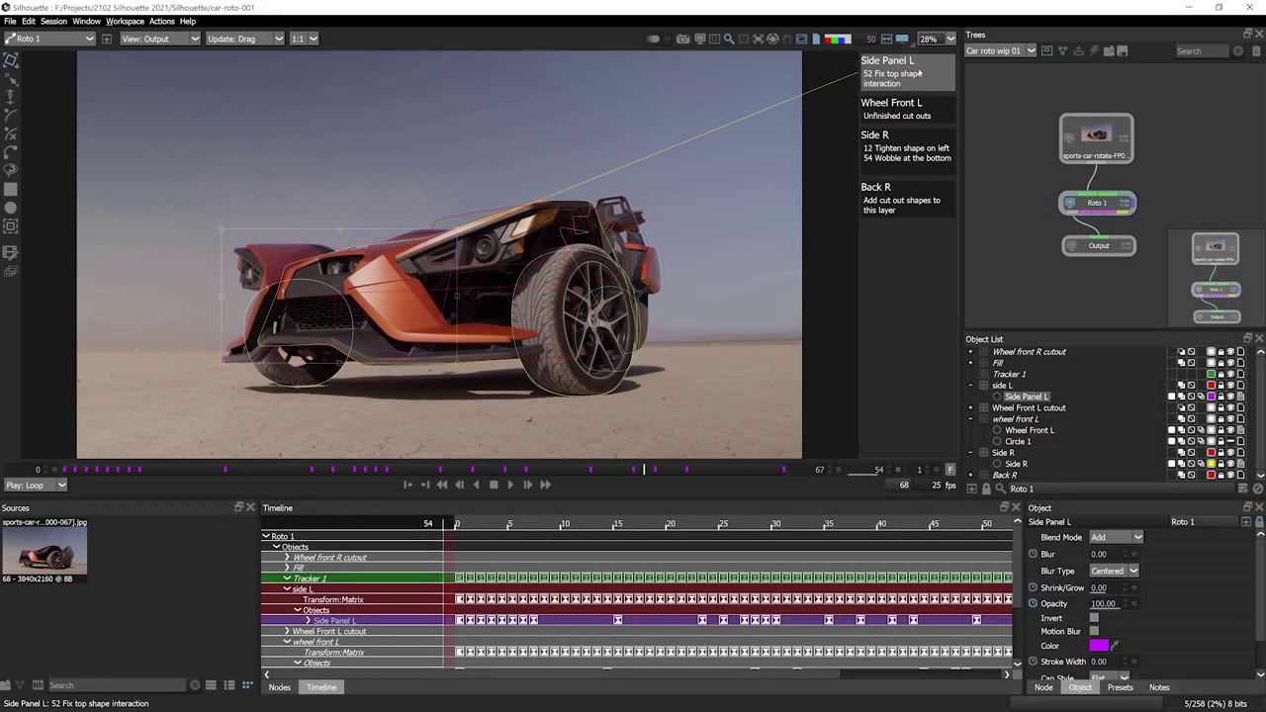
{"action": "left_click", "coordinate": [919, 117]}
{"action": "left_click", "coordinate": [906, 147]}
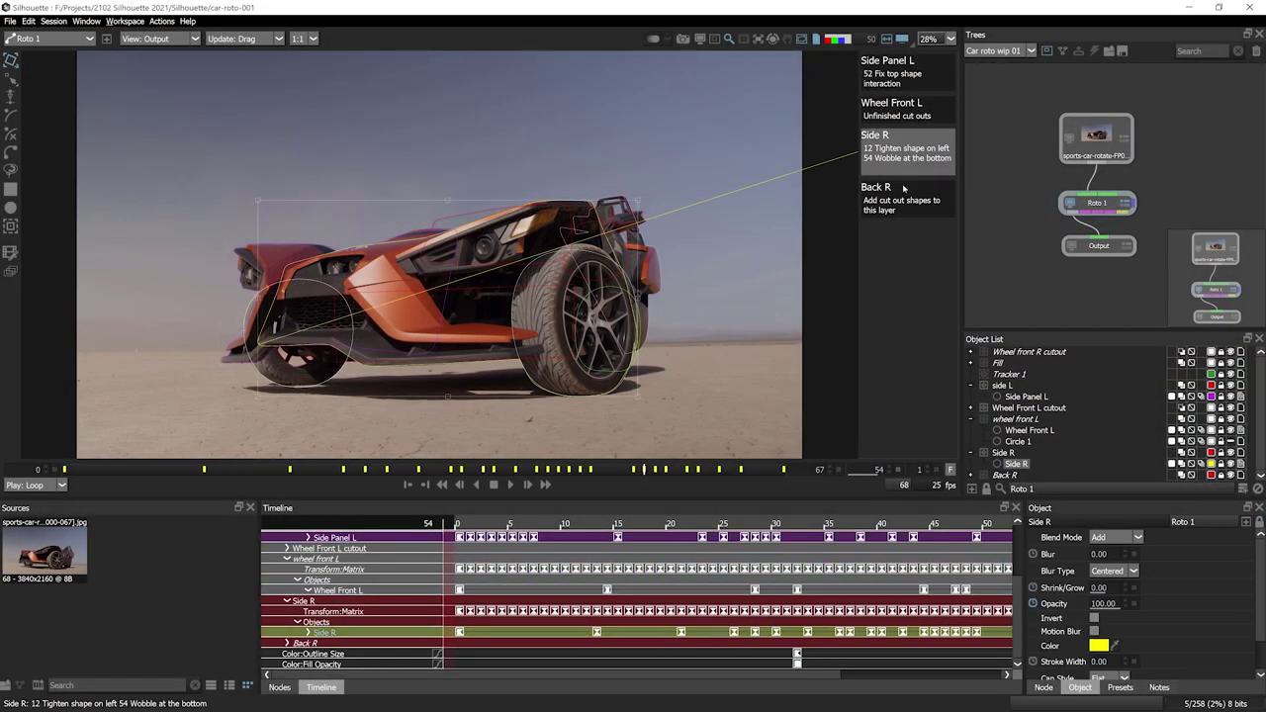
{"action": "left_click", "coordinate": [903, 193]}
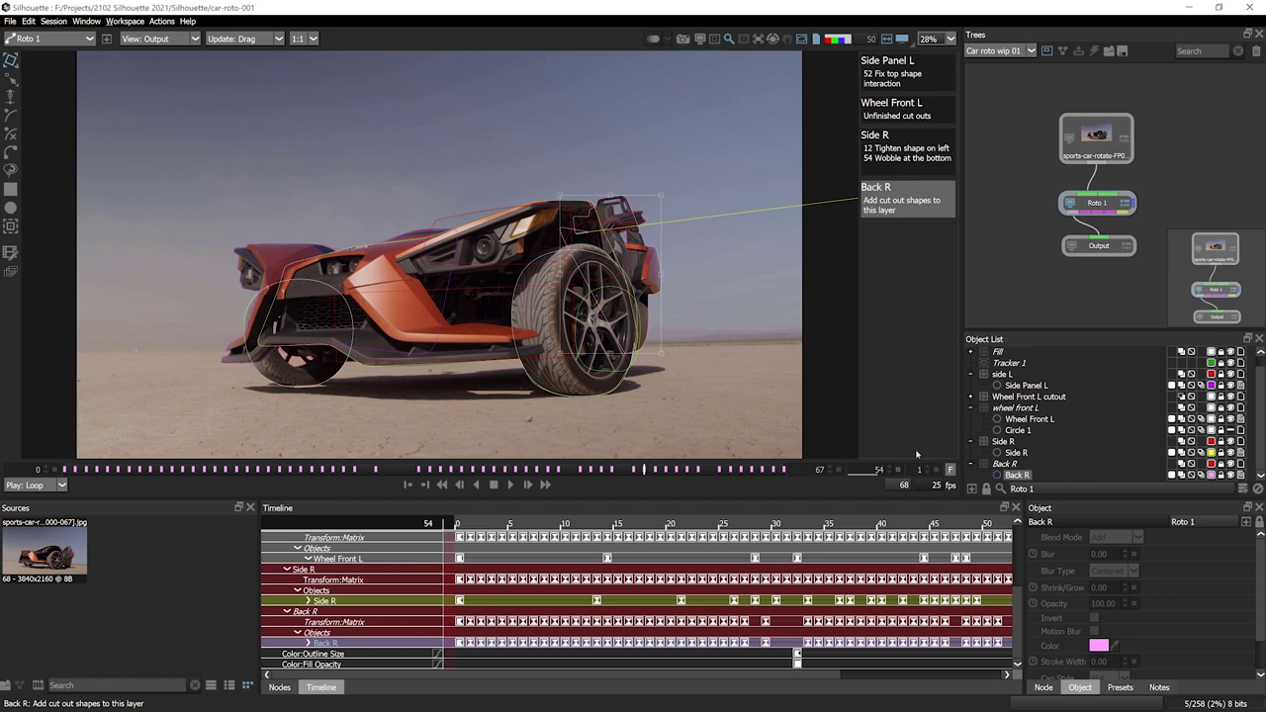
{"action": "left_click", "coordinate": [1022, 419]}
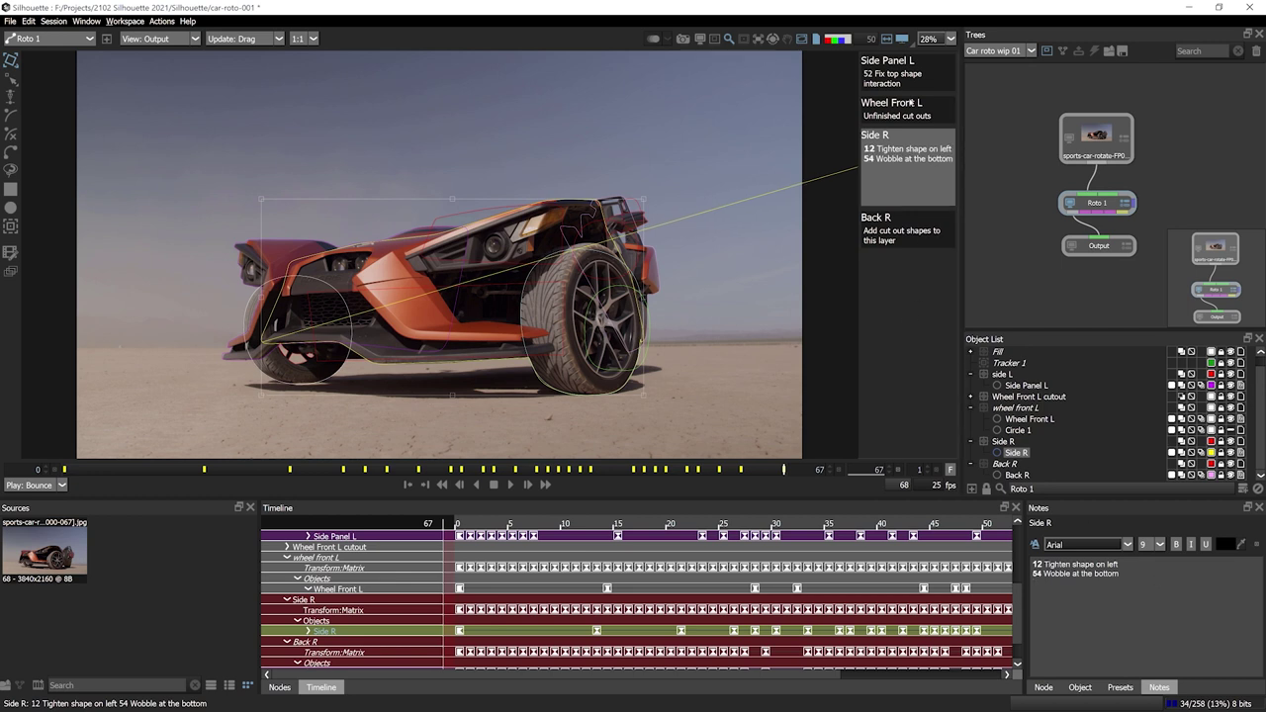
Open the note on the Side Panel L shape and set its text to the Lato Black font.
{"action": "left_click", "coordinate": [911, 85]}
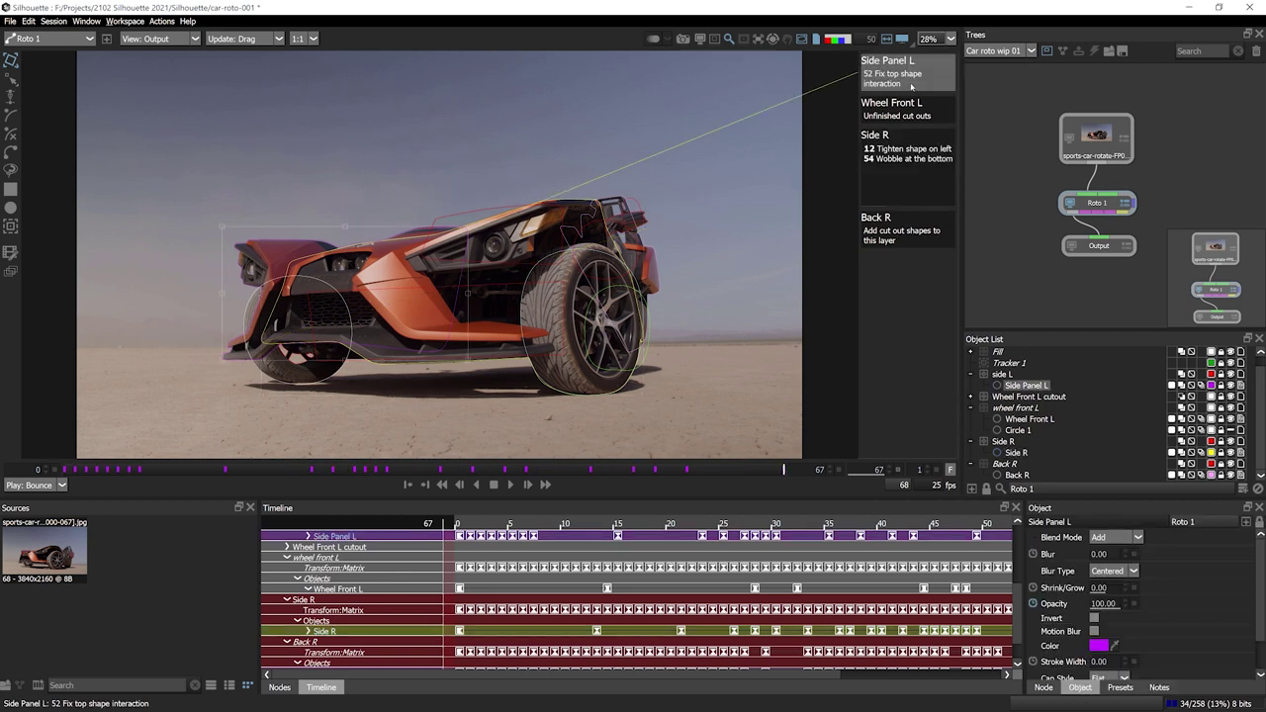
{"action": "left_click", "coordinate": [1158, 687]}
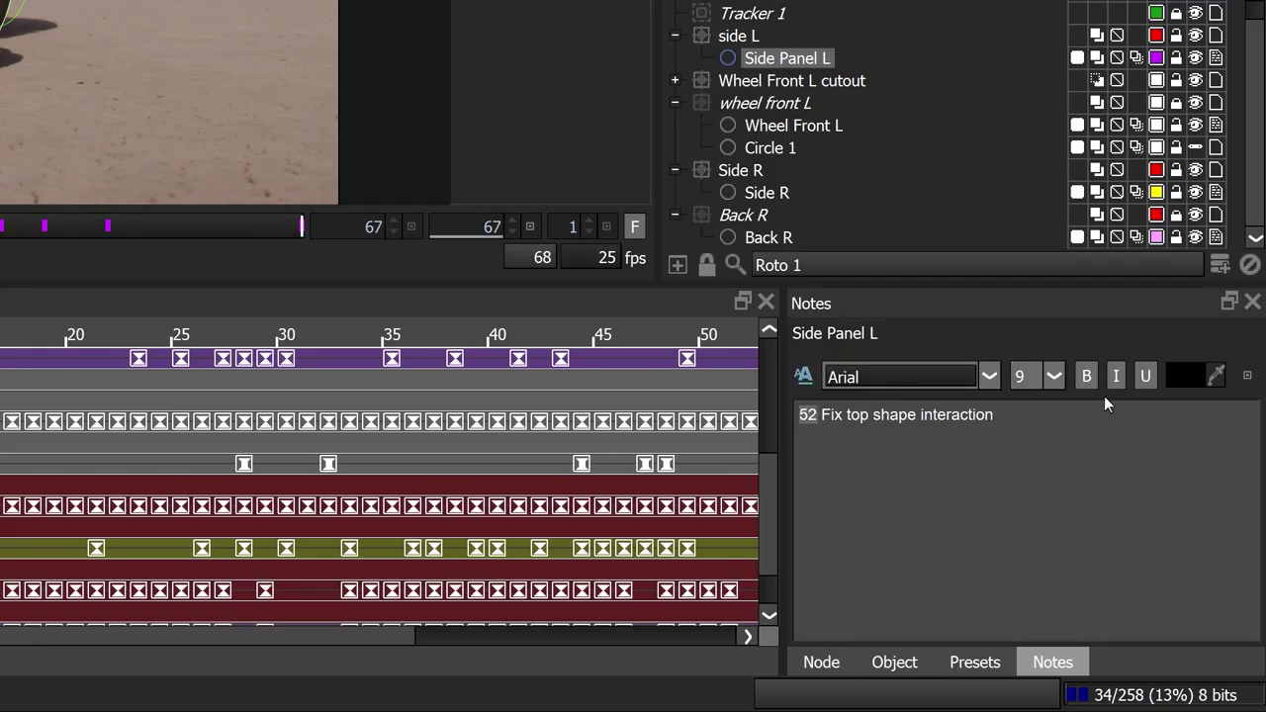
{"action": "triple_click", "coordinate": [990, 416]}
{"action": "left_click", "coordinate": [990, 377]}
{"action": "scroll", "coordinate": [982, 517], "scroll_direction": "down", "scroll_amount": 15}
{"action": "left_click", "coordinate": [982, 517]}
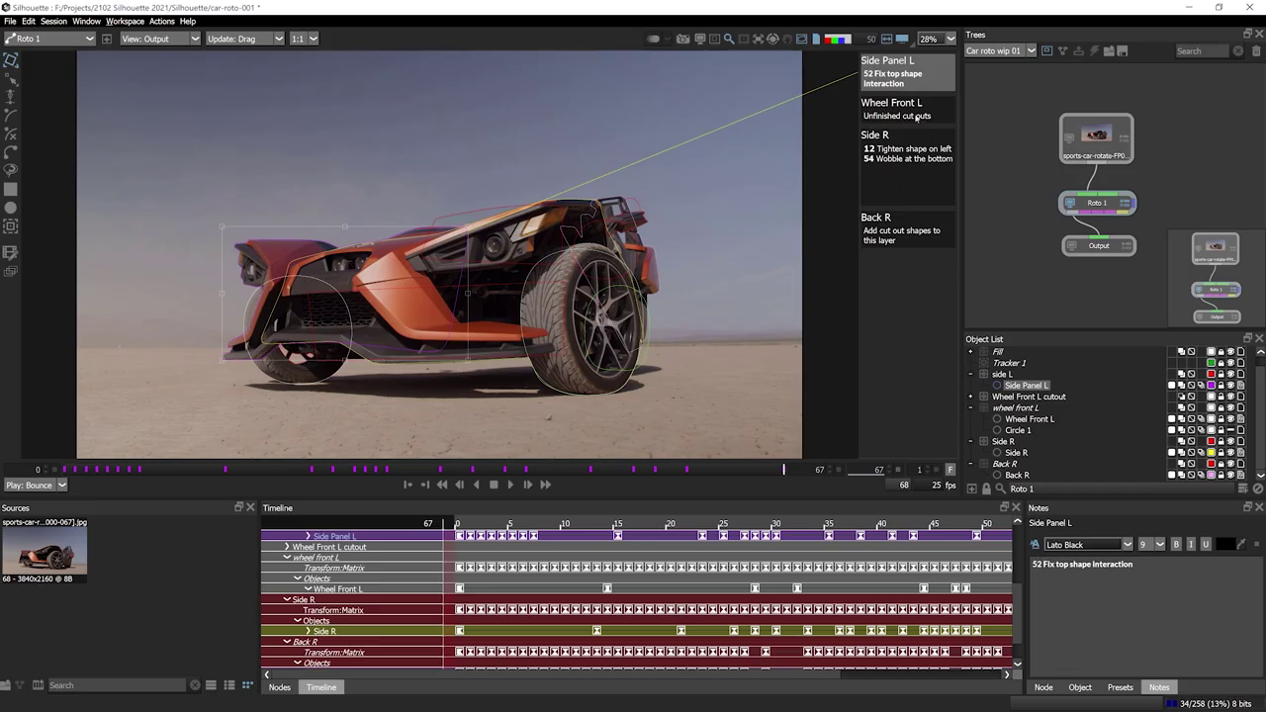
Select the Wheel Front L, Side R and Side Panel L notes in the viewer to highlight their linked shapes.
{"action": "left_click", "coordinate": [912, 116]}
{"action": "left_click", "coordinate": [915, 196]}
{"action": "left_click", "coordinate": [914, 71]}
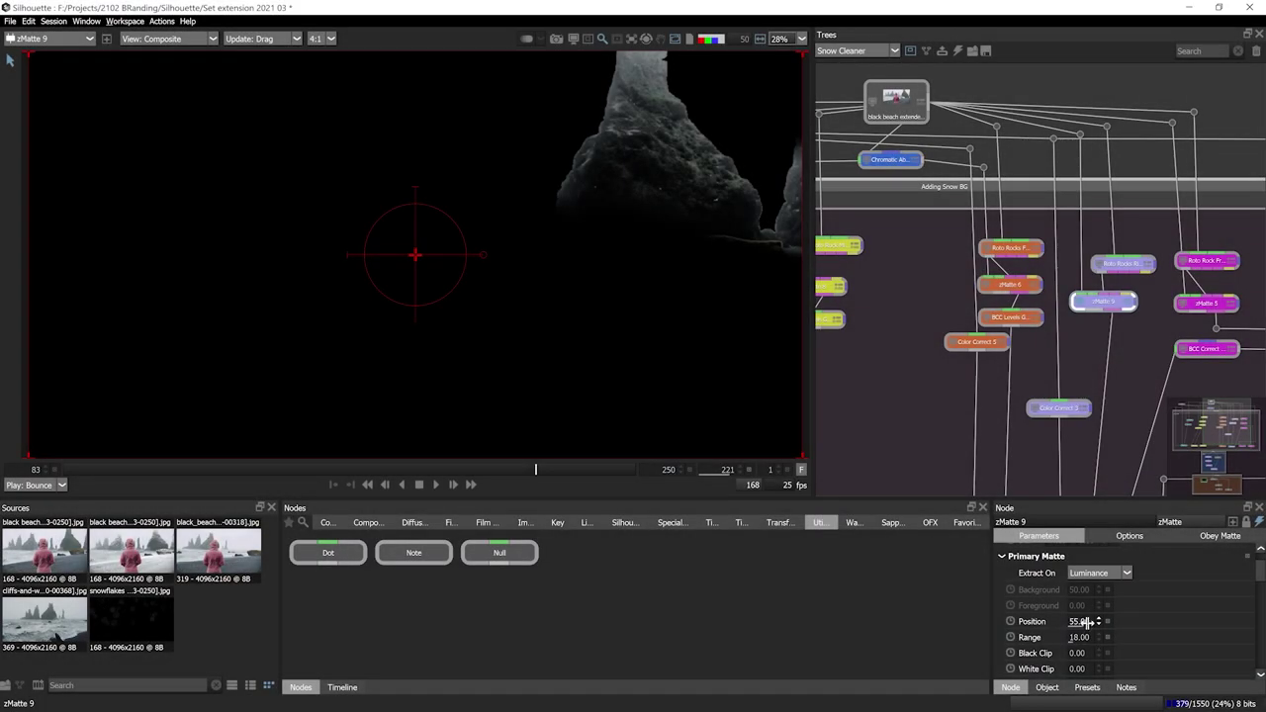
Adjust the primary matte Position of zMatte 9, and view the snow composite nodes one after another starting with Composite Snow Floor.
{"action": "mouse_move", "coordinate": [1083, 625]}
{"action": "left_mouse_down"}
{"action": "mouse_move", "coordinate": [1059, 629]}
{"action": "mouse_move", "coordinate": [1099, 624]}
{"action": "left_mouse_up"}
{"action": "left_click_drag", "start_coordinate": [1238, 446], "coordinate": [1143, 435]}
{"action": "double_click", "coordinate": [1100, 240]}
{"action": "double_click", "coordinate": [881, 325]}
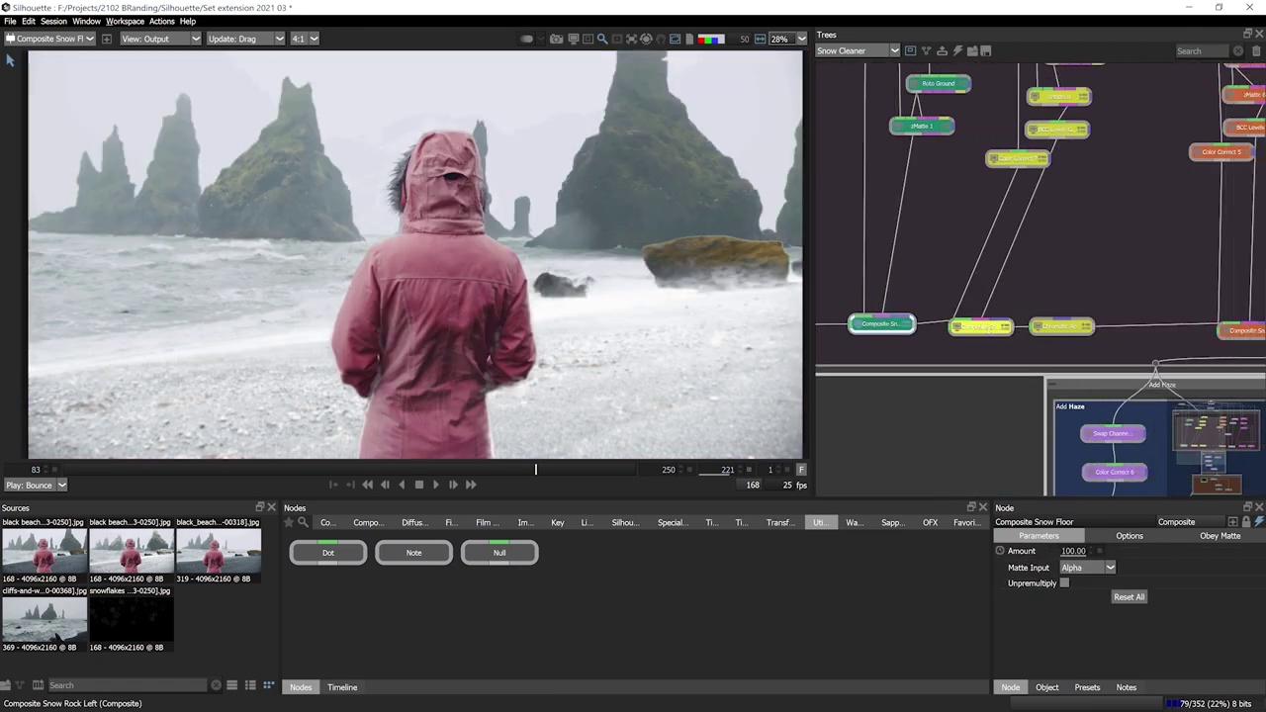
{"action": "double_click", "coordinate": [980, 326]}
{"action": "double_click", "coordinate": [1061, 327]}
{"action": "left_click", "coordinate": [1242, 330]}
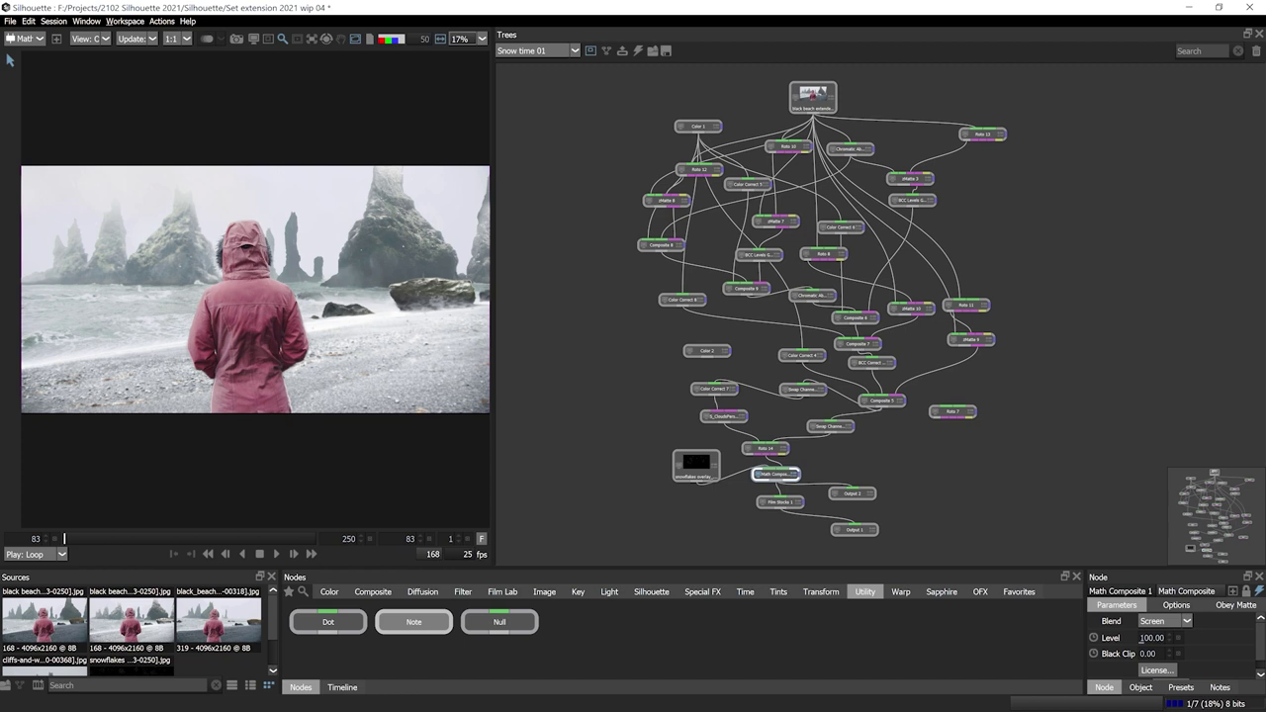
Insert dots on the source clip's connections to Roto 13 and Roto 12, and rearrange the surrounding Roto 10, zMatte 3 and chromatic aberration nodes.
{"action": "left_click_drag", "start_coordinate": [337, 624], "coordinate": [891, 121]}
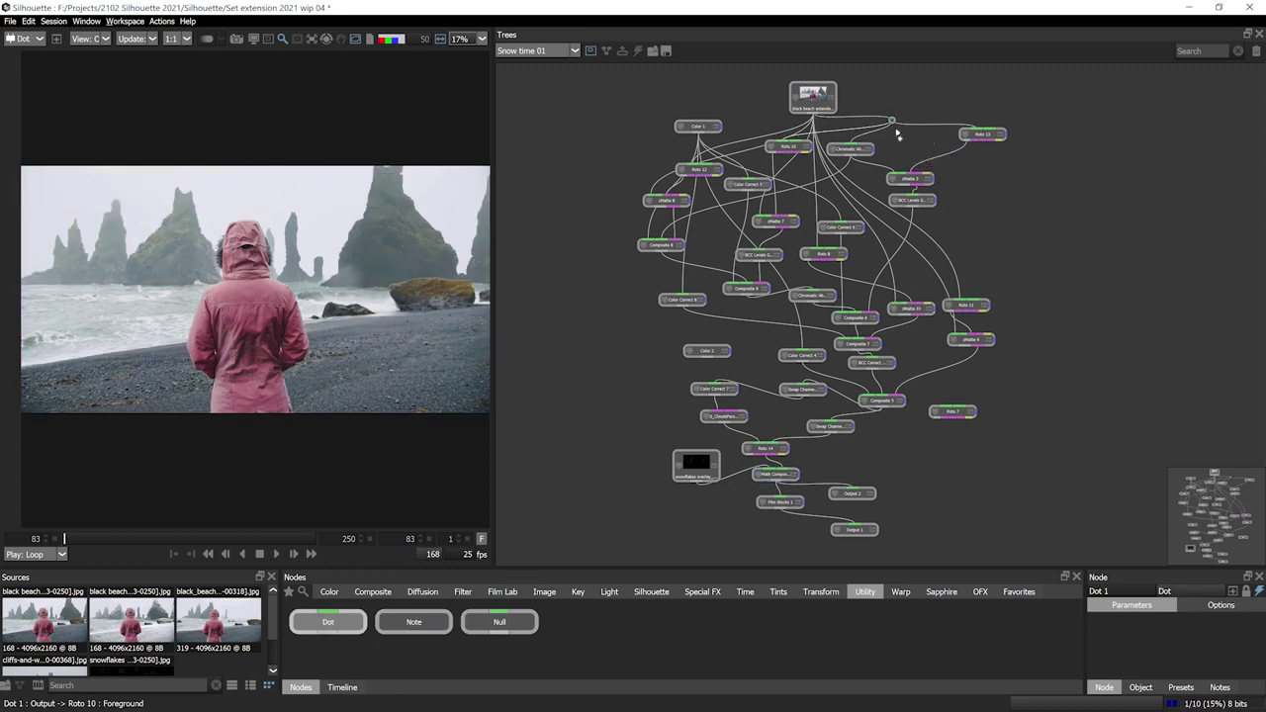
{"action": "left_click_drag", "start_coordinate": [796, 149], "coordinate": [806, 170]}
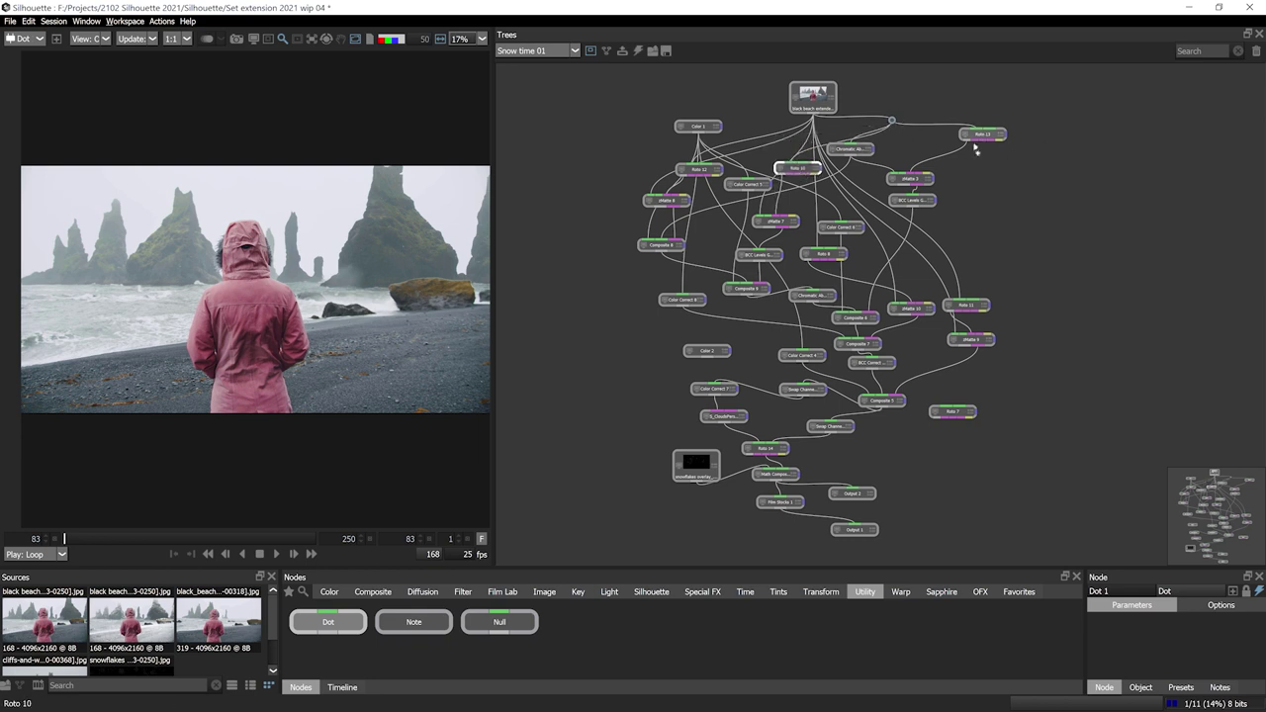
{"action": "left_click_drag", "start_coordinate": [938, 206], "coordinate": [915, 178]}
{"action": "left_click_drag", "start_coordinate": [917, 180], "coordinate": [990, 170]}
{"action": "left_click_drag", "start_coordinate": [851, 148], "coordinate": [950, 111]}
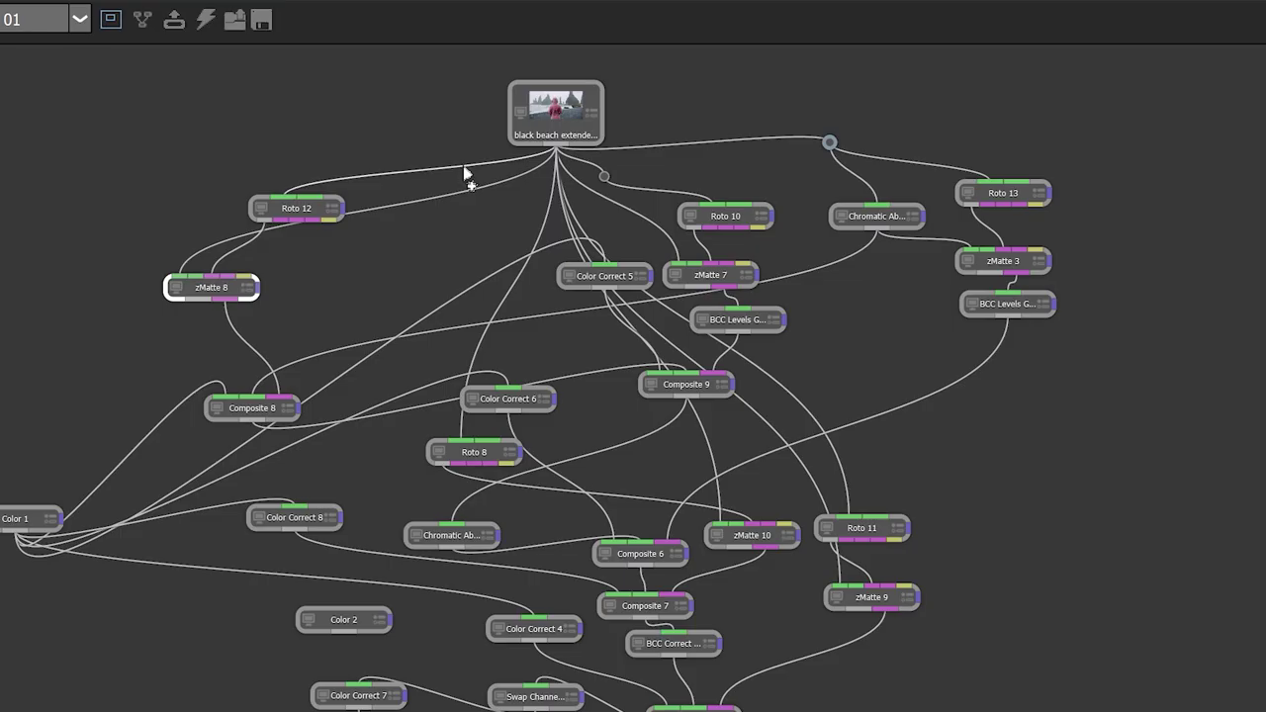
{"action": "left_click", "coordinate": [464, 167], "text": "ctrl"}
{"action": "left_click_drag", "start_coordinate": [464, 168], "coordinate": [283, 143]}
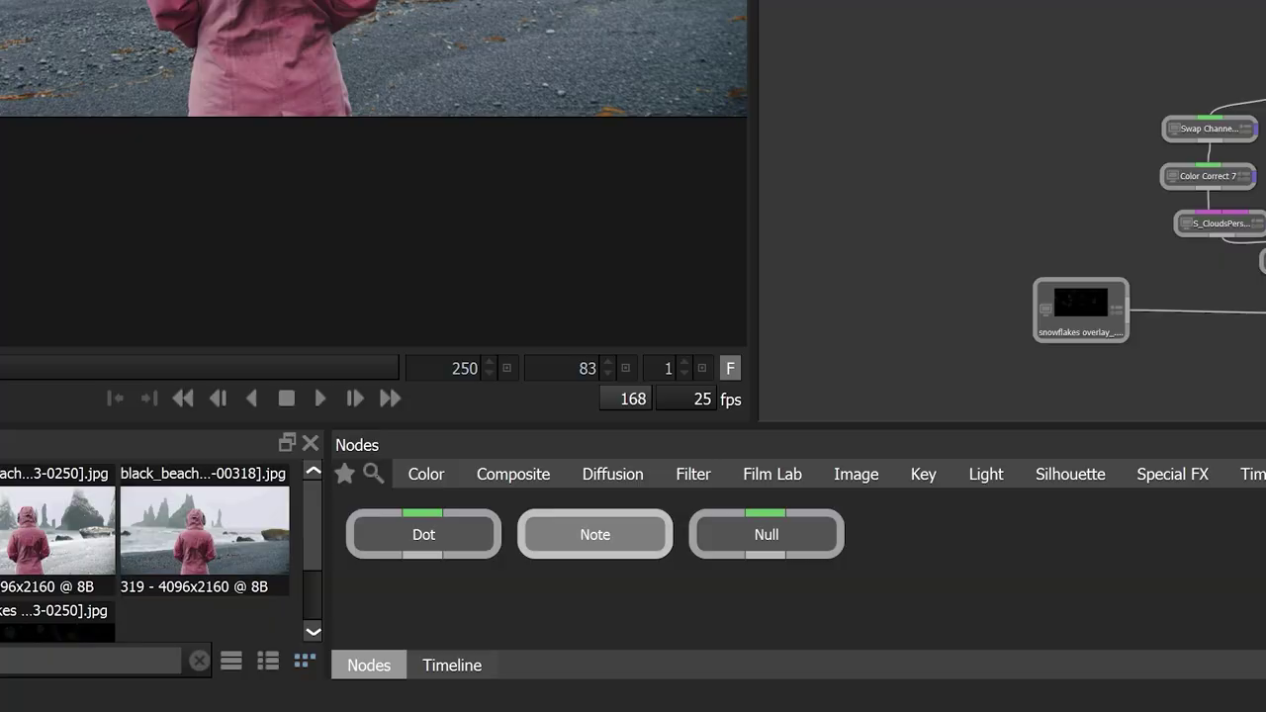
Add a note reading "Remember to add back film grain" and fit it above the Film Stocks and Output nodes.
{"action": "left_click", "coordinate": [595, 534]}
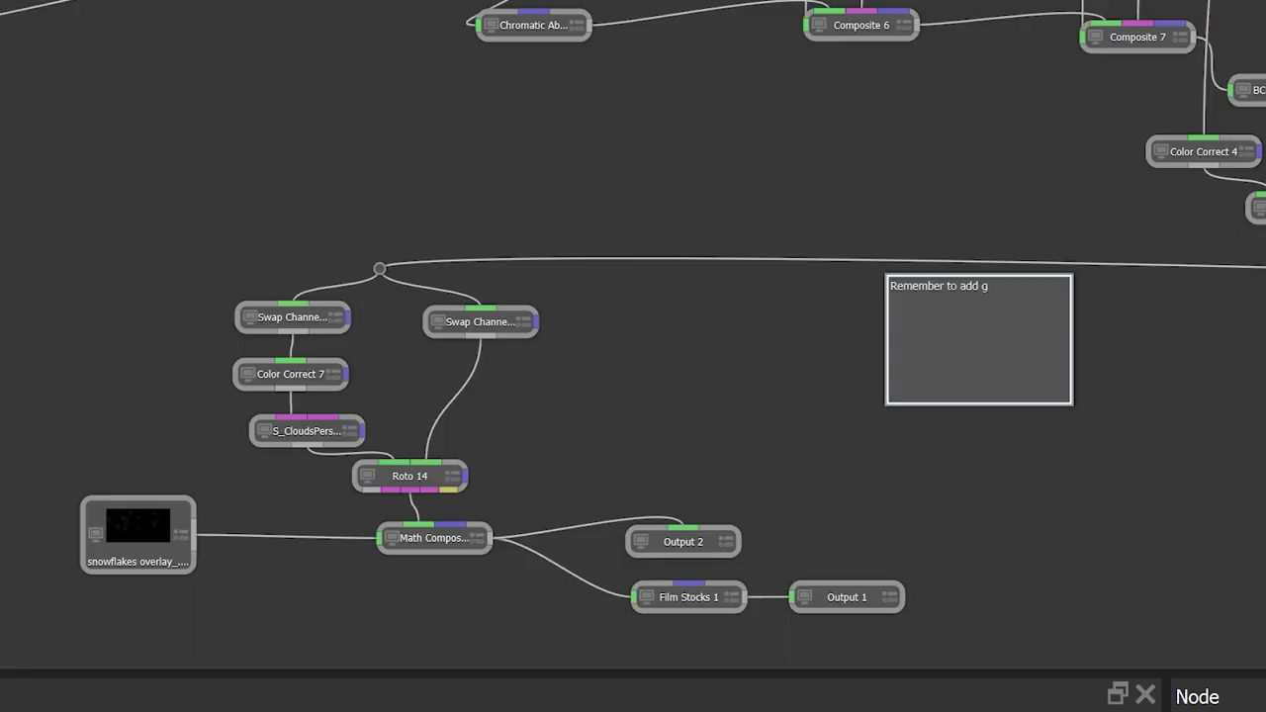
{"action": "left_click_drag", "start_coordinate": [980, 339], "coordinate": [677, 416]}
{"action": "left_click_drag", "start_coordinate": [771, 484], "coordinate": [788, 399]}
{"action": "left_click_drag", "start_coordinate": [686, 375], "coordinate": [686, 477]}
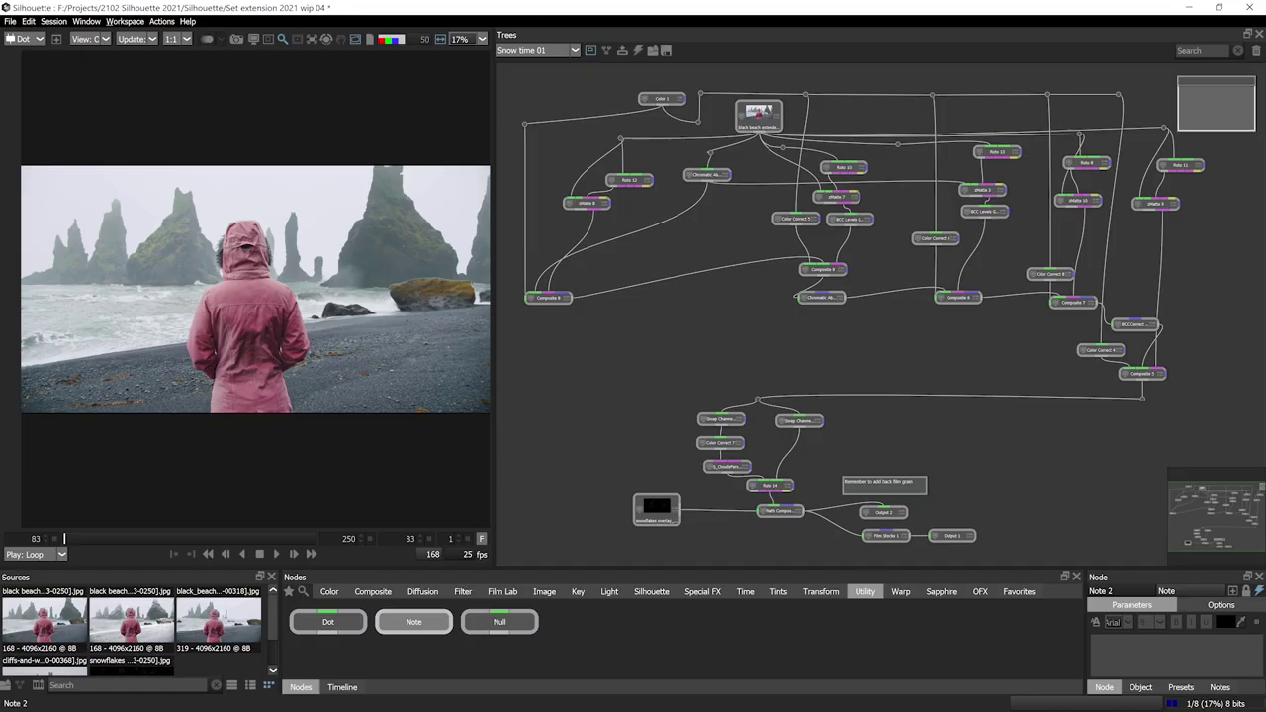
Stretch the empty second note around the upper roto, zMatte and composite nodes and give it a purple node color.
{"action": "left_click_drag", "start_coordinate": [1173, 132], "coordinate": [509, 449]}
{"action": "left_click_drag", "start_coordinate": [879, 142], "coordinate": [876, 134]}
{"action": "left_click_drag", "start_coordinate": [875, 441], "coordinate": [875, 389]}
{"action": "left_click", "coordinate": [1220, 604]}
{"action": "left_click", "coordinate": [1147, 622]}
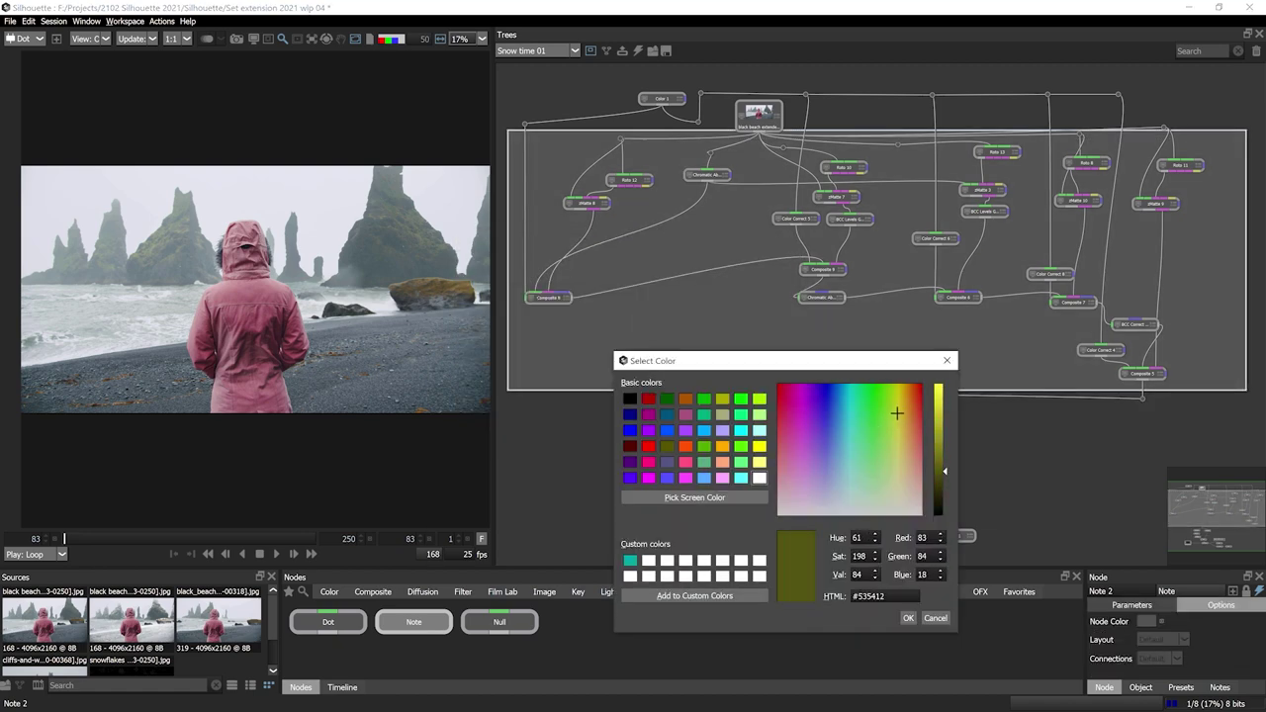
{"action": "left_click", "coordinate": [797, 398]}
{"action": "left_click", "coordinate": [907, 617]}
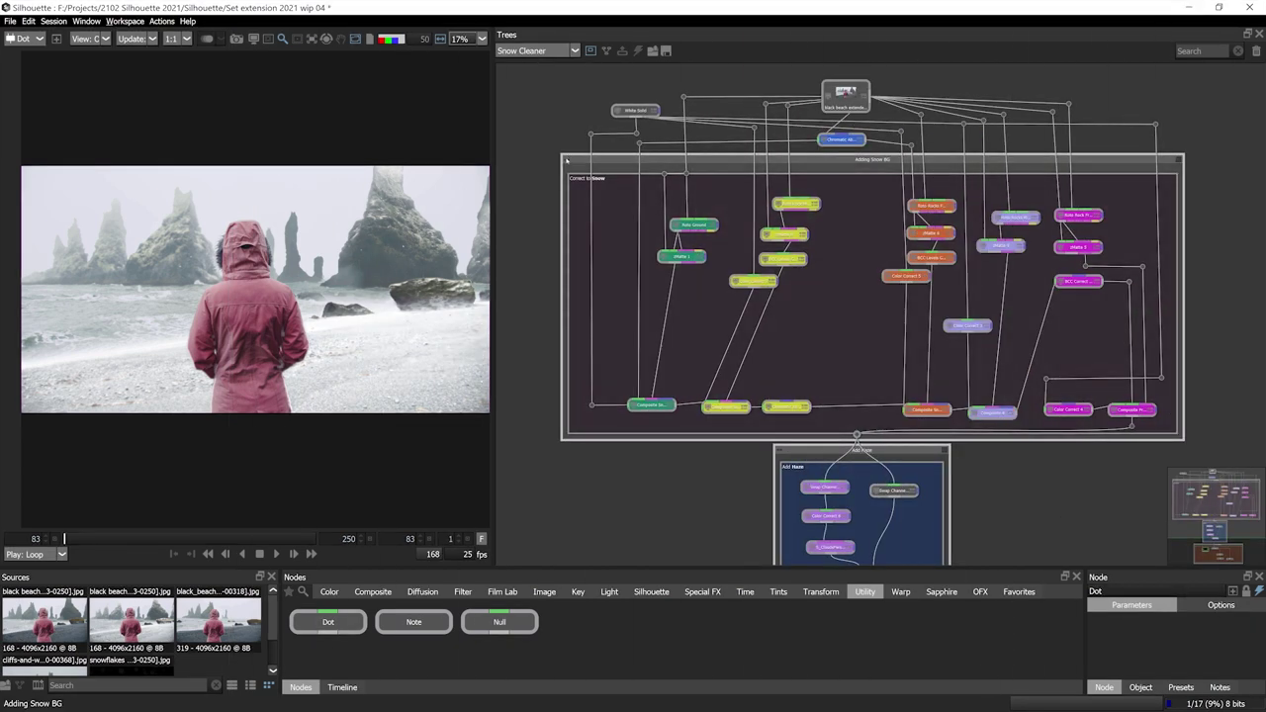
Collapse the Adding Snow BG and Add Haze groups and move the remaining parts of the tree closer together.
{"action": "left_click", "coordinate": [566, 160]}
{"action": "left_click", "coordinate": [780, 455]}
{"action": "left_click_drag", "start_coordinate": [1130, 427], "coordinate": [979, 378]}
{"action": "left_click_drag", "start_coordinate": [971, 490], "coordinate": [966, 285]}
{"action": "left_click", "coordinate": [722, 417]}
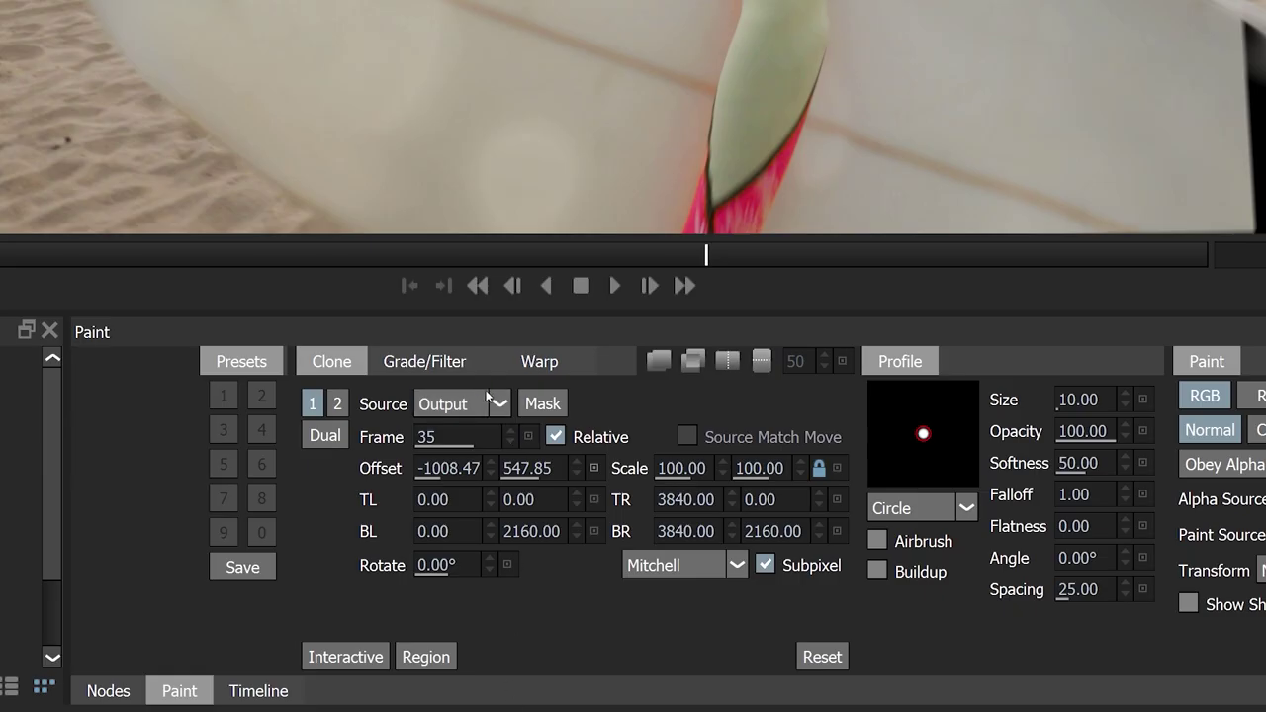
Set the Paint node's clone source to Source 1 and interactively reposition the source over the surfboard shot.
{"action": "left_click", "coordinate": [484, 403]}
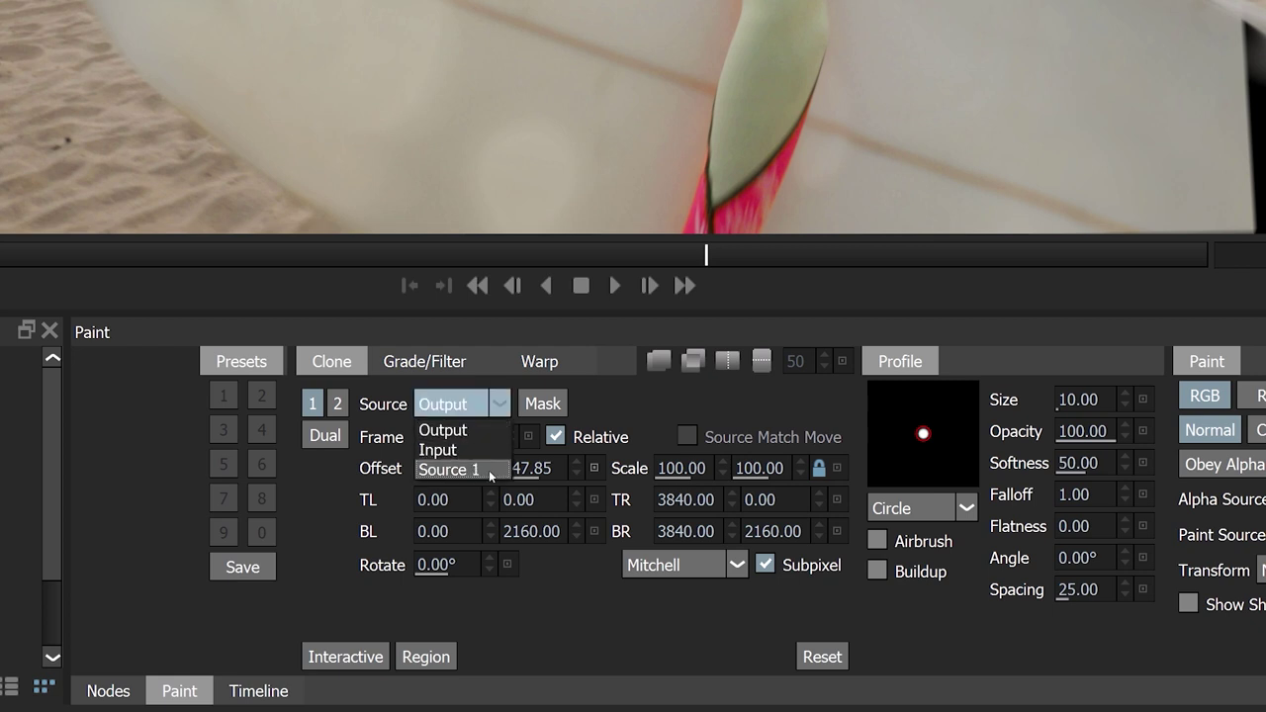
{"action": "left_click", "coordinate": [489, 470]}
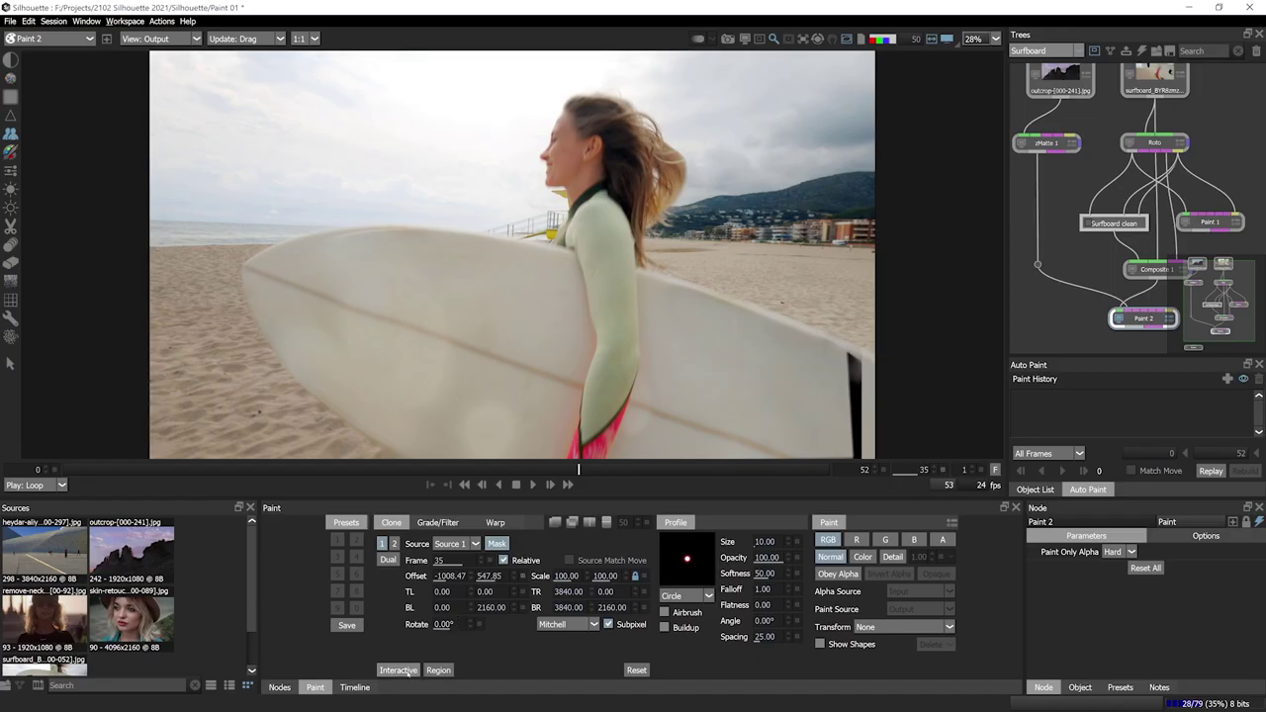
{"action": "left_click", "coordinate": [398, 670]}
{"action": "mouse_move", "coordinate": [868, 128]}
{"action": "left_mouse_down"}
{"action": "mouse_move", "coordinate": [807, 115]}
{"action": "mouse_move", "coordinate": [854, 149]}
{"action": "mouse_move", "coordinate": [890, 136]}
{"action": "mouse_move", "coordinate": [876, 186]}
{"action": "mouse_move", "coordinate": [797, 222]}
{"action": "mouse_move", "coordinate": [819, 227]}
{"action": "mouse_move", "coordinate": [751, 222]}
{"action": "left_mouse_up"}
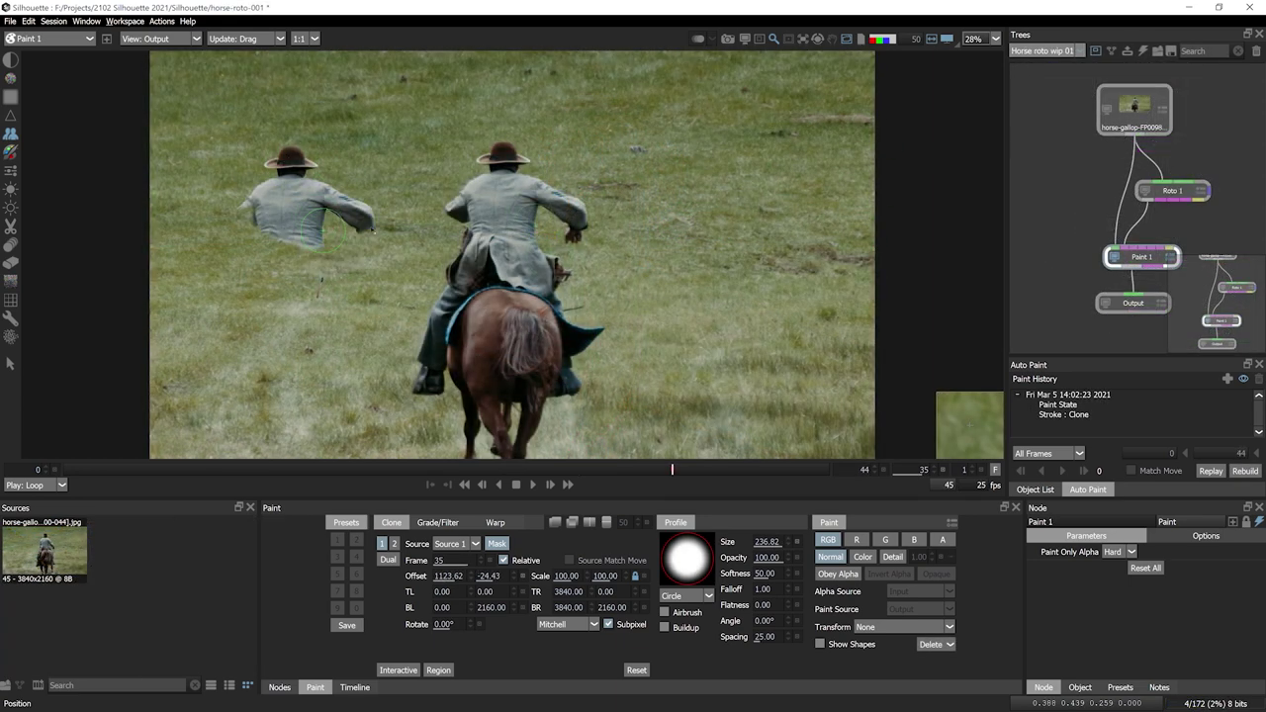
Clone the lower part of the second rider onto the grass in the horse shot.
{"action": "mouse_move", "coordinate": [346, 249]}
{"action": "left_mouse_down"}
{"action": "mouse_move", "coordinate": [272, 257]}
{"action": "mouse_move", "coordinate": [260, 327]}
{"action": "mouse_move", "coordinate": [291, 421]}
{"action": "mouse_move", "coordinate": [338, 392]}
{"action": "left_mouse_up"}
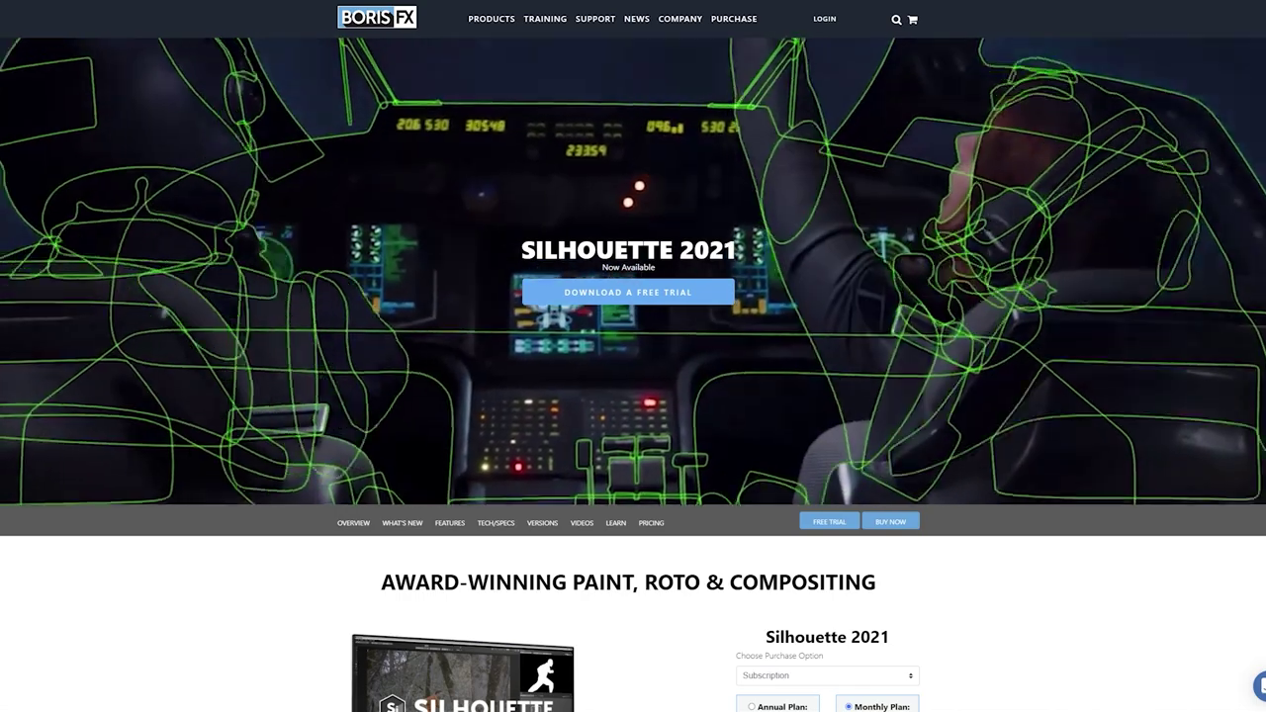
Examine the Boris FX page for Silhouette 2021 down to its plan options and product description.
{"action": "scroll", "coordinate": [633, 375], "scroll_direction": "down", "scroll_amount": 1}
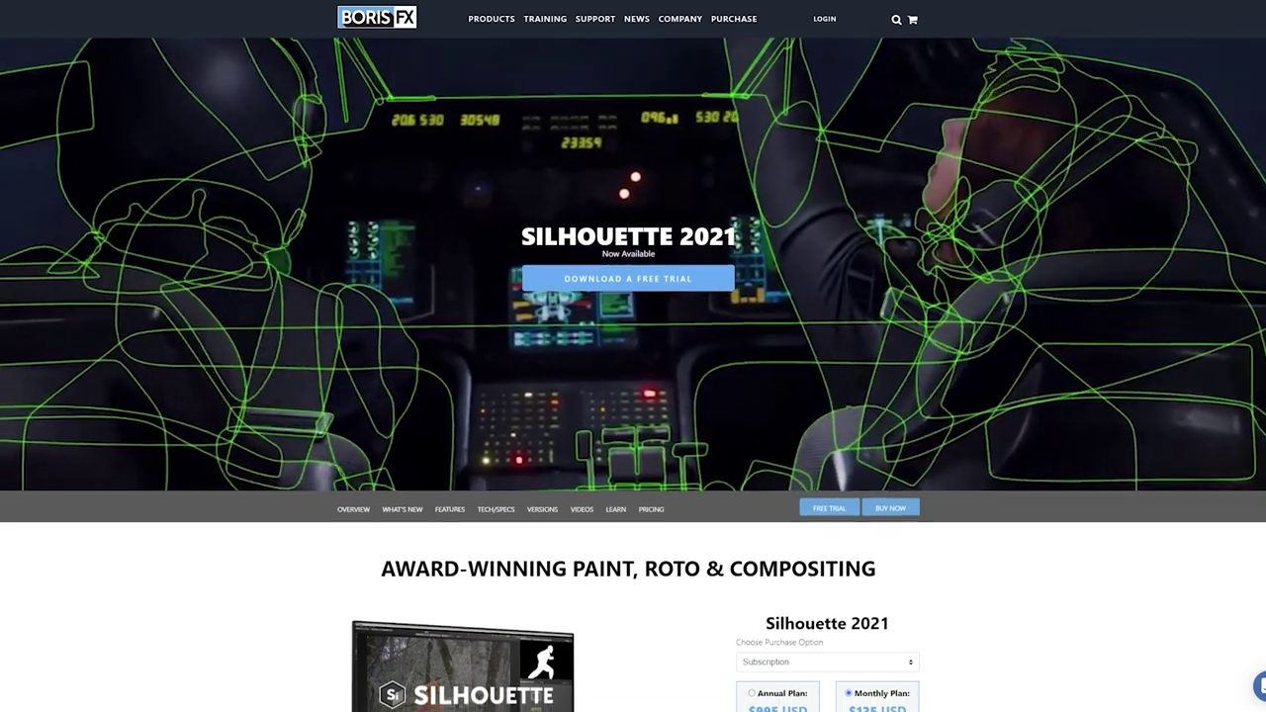
{"action": "scroll", "coordinate": [633, 396], "scroll_direction": "down", "scroll_amount": 3}
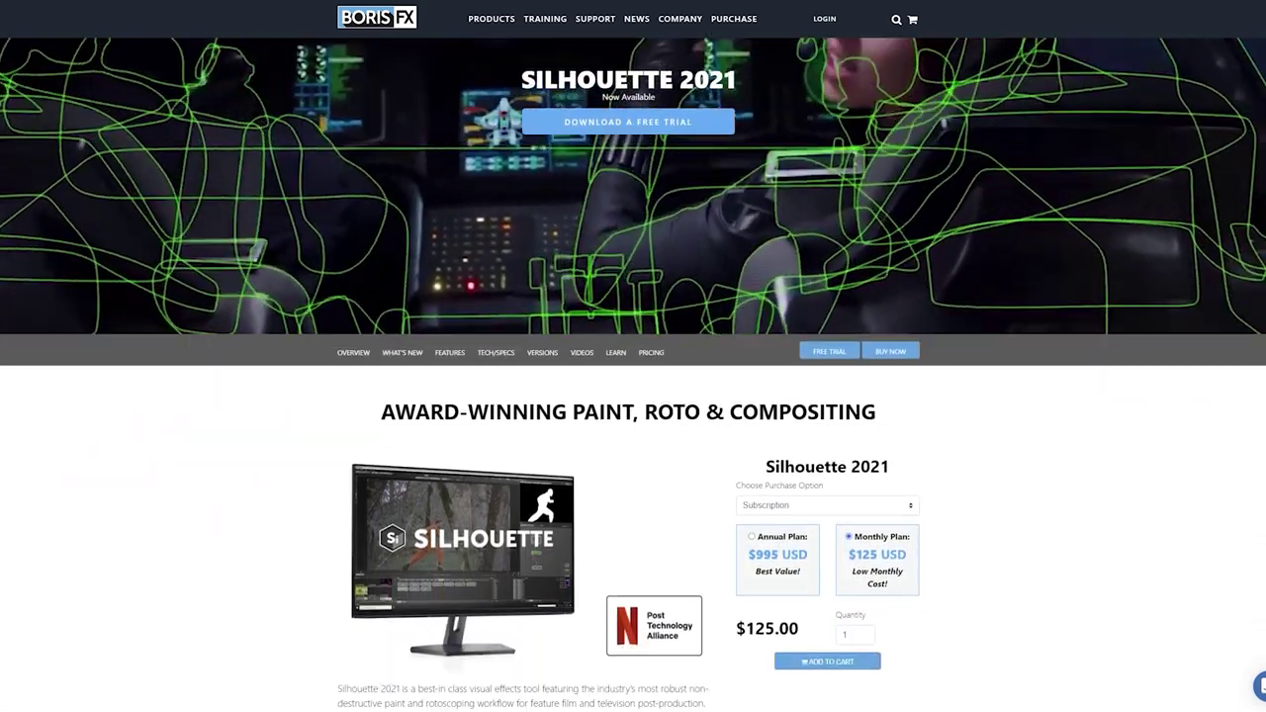
{"action": "scroll", "coordinate": [633, 396], "scroll_direction": "down", "scroll_amount": 3}
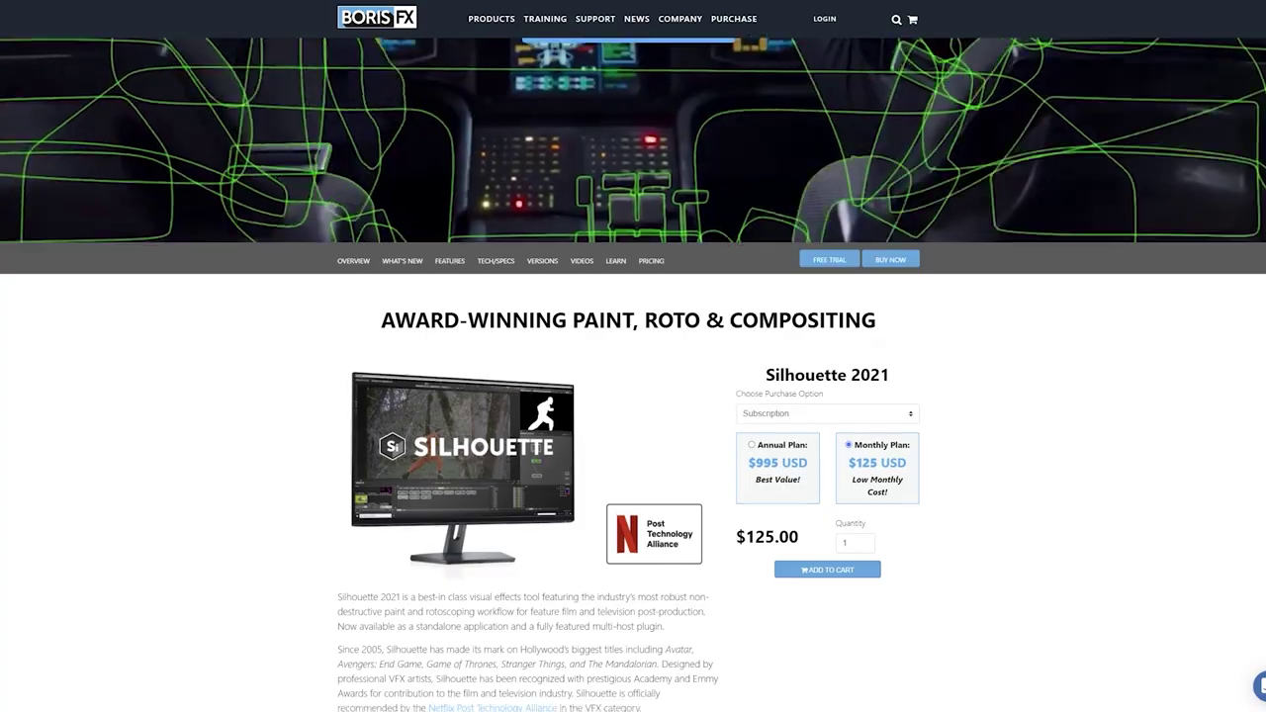